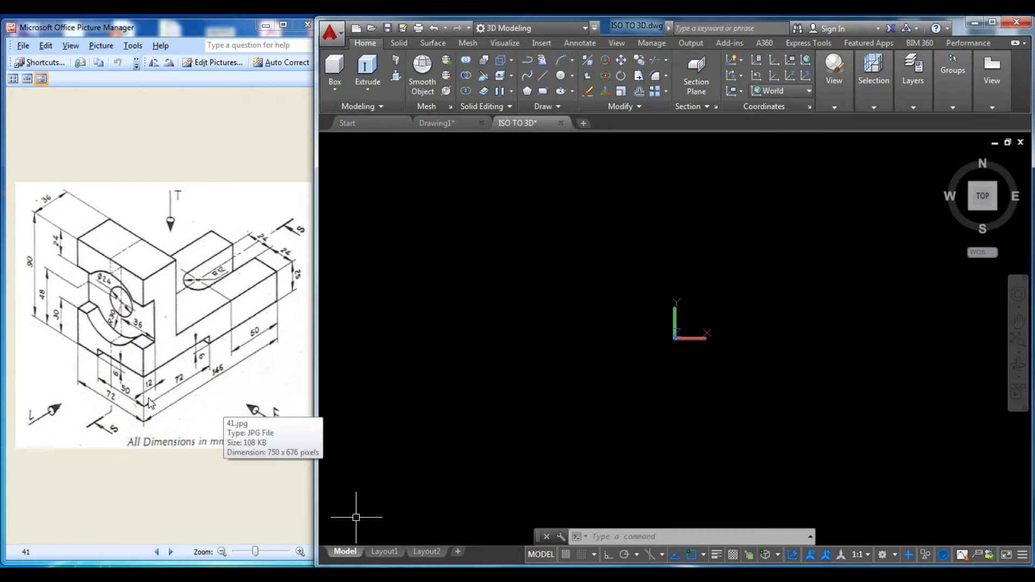
# Step: Draw a 145 × 72 rectangle with its first corner at the origin
pyautogui.click(677, 261)
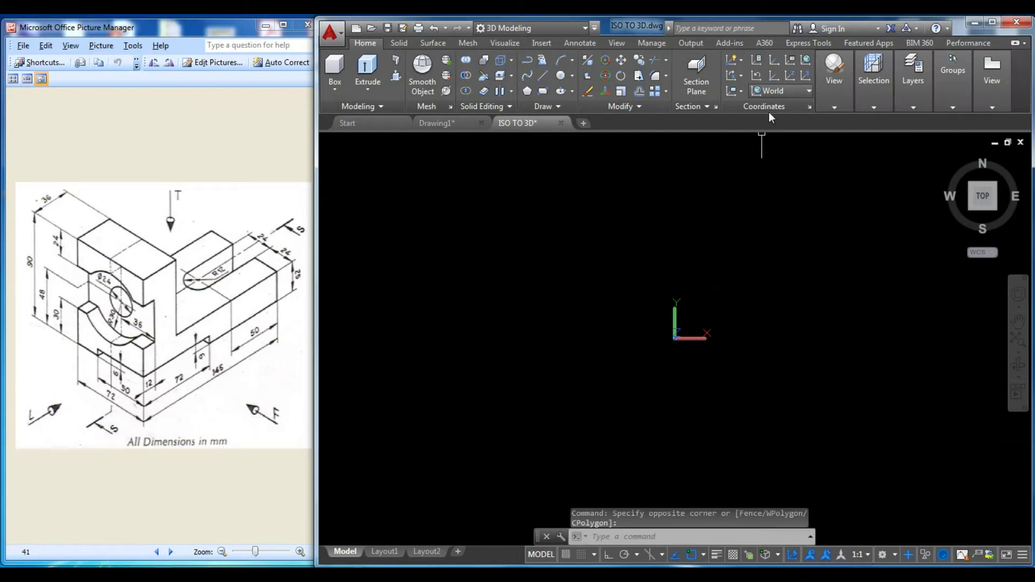
pyautogui.press('Escape')
pyautogui.press('Escape')
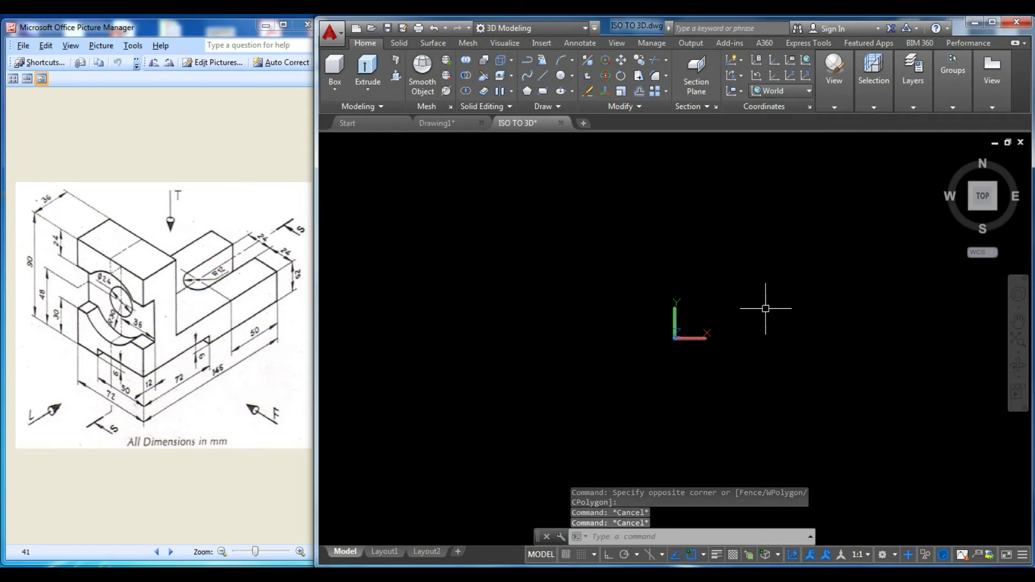
pyautogui.write('REC')
pyautogui.press('Return')
pyautogui.click(472, 400)
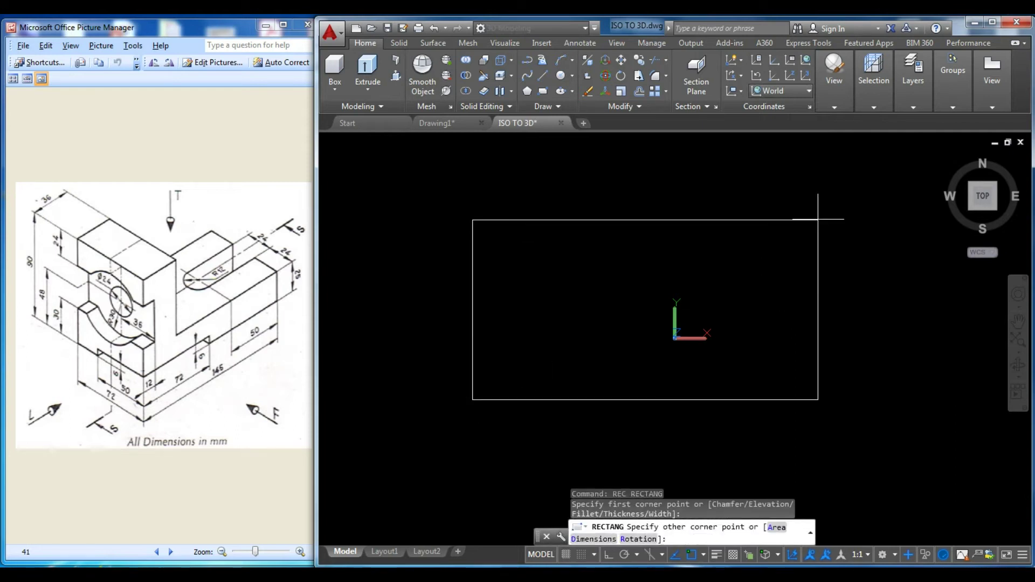
pyautogui.write('D')
pyautogui.press('Return')
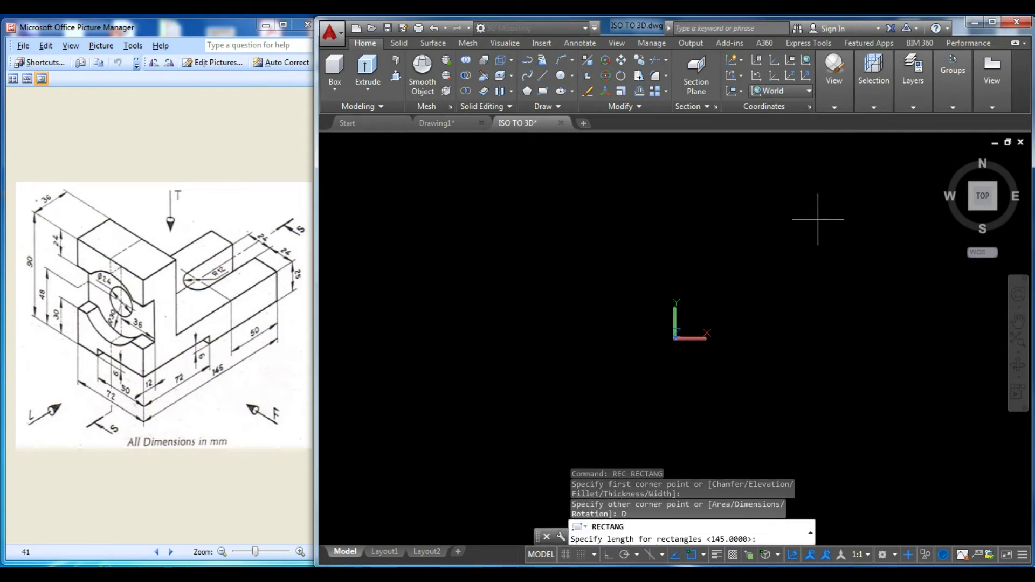
pyautogui.write('5')
pyautogui.press('Return')
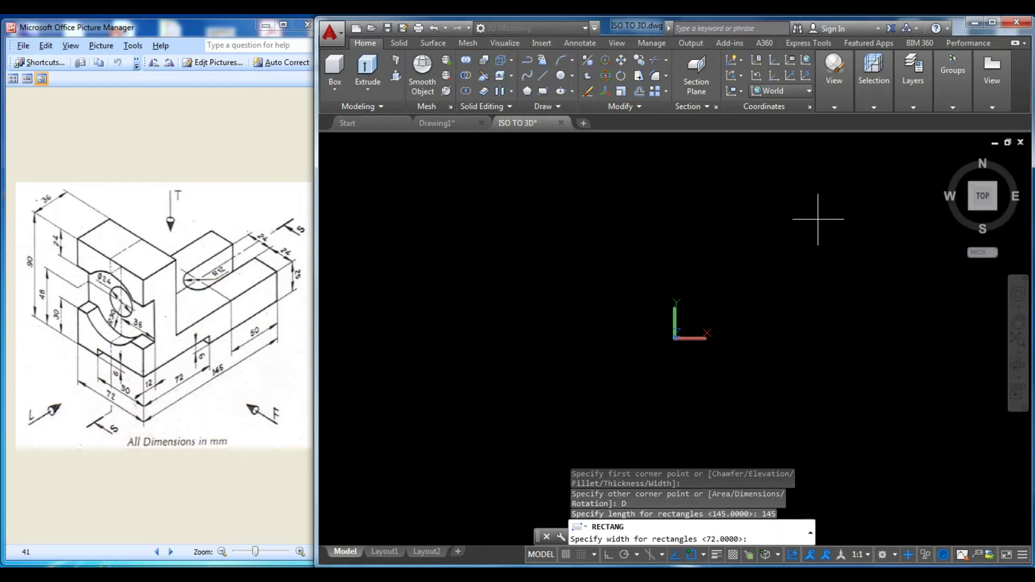
pyautogui.press('Return')
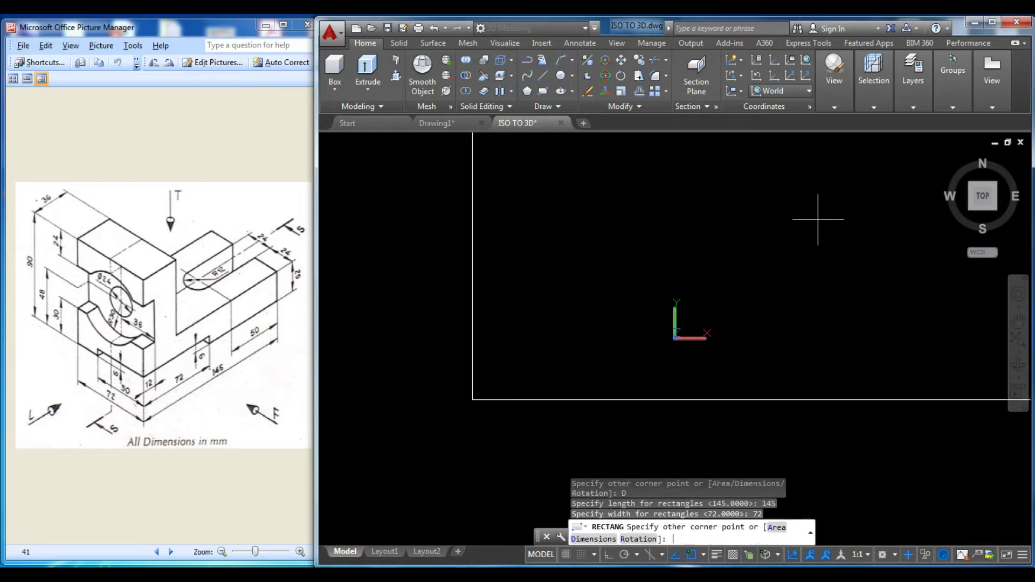
pyautogui.click(776, 234)
# Step: Orbit to an isometric view and extrude the rectangle 90 units into a solid box
pyautogui.scroll(-3, 592, 340)
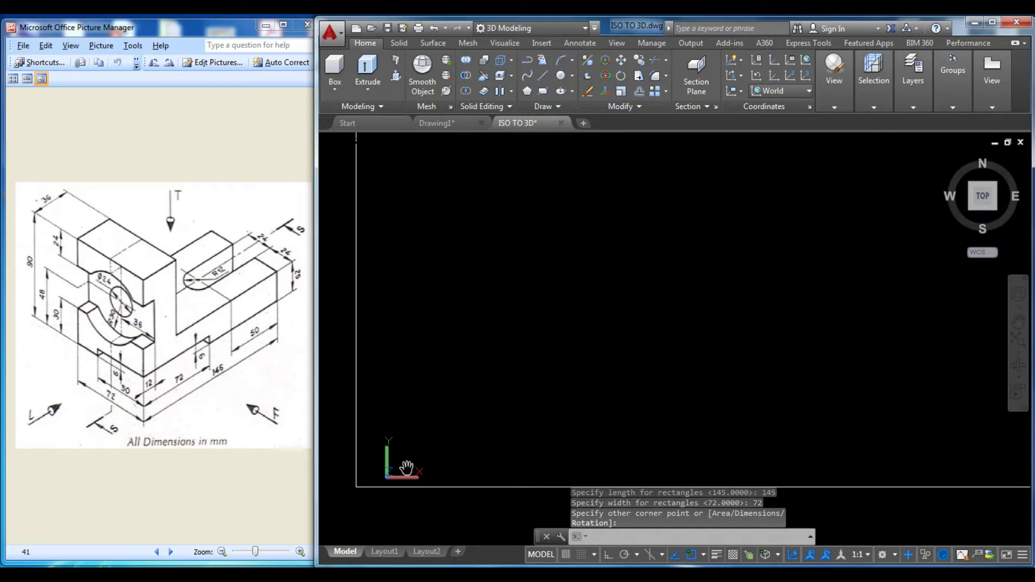
pyautogui.press('Escape')
pyautogui.press('Escape')
pyautogui.scroll(2, 653, 252)
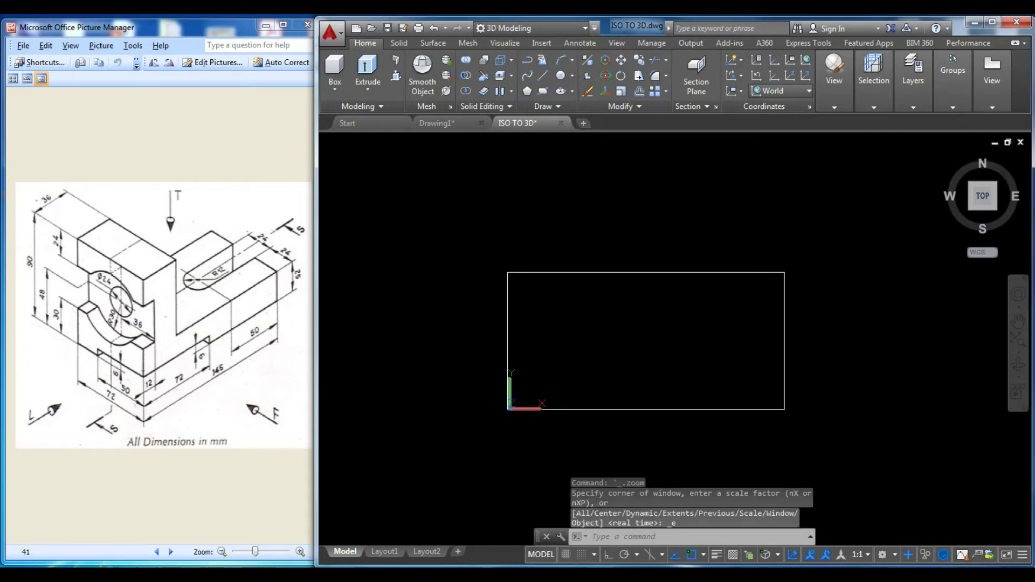
pyautogui.keyDown('shift'); pyautogui.moveTo(720, 399); pyautogui.dragTo(743, 423, button='middle'); pyautogui.keyUp('shift')
pyautogui.click(676, 378)
pyautogui.click(439, 235)
pyautogui.click(368, 67)
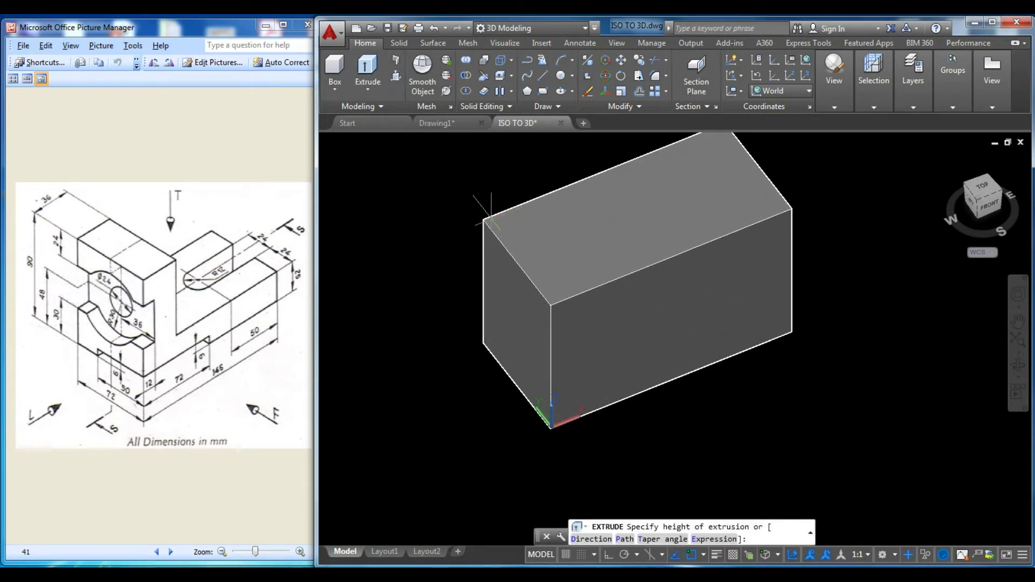
pyautogui.write('90')
pyautogui.press('Return')
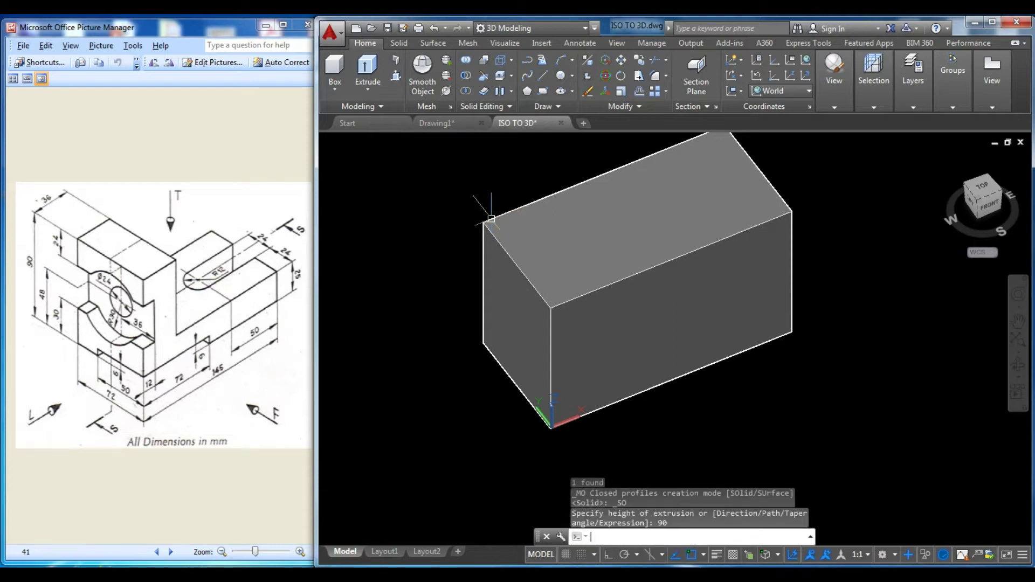
pyautogui.press('Escape')
pyautogui.press('Escape')
pyautogui.keyDown('shift'); pyautogui.moveTo(613, 346); pyautogui.dragTo(595, 327, button='middle'); pyautogui.keyUp('shift')
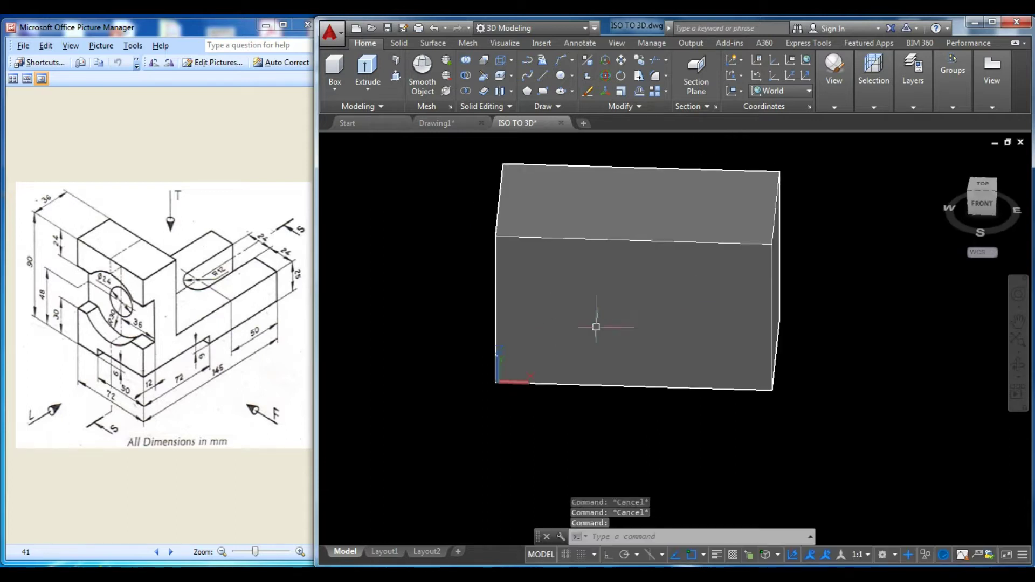
# Step: Align the UCS with the Front plane, view the front face, and use 2D Wireframe
pyautogui.click(776, 90)
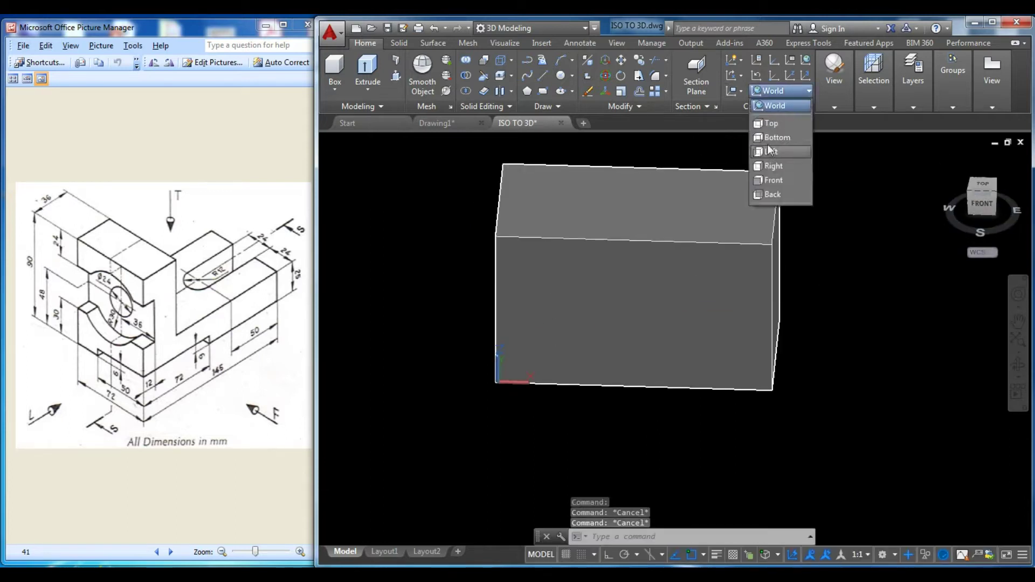
pyautogui.click(782, 183)
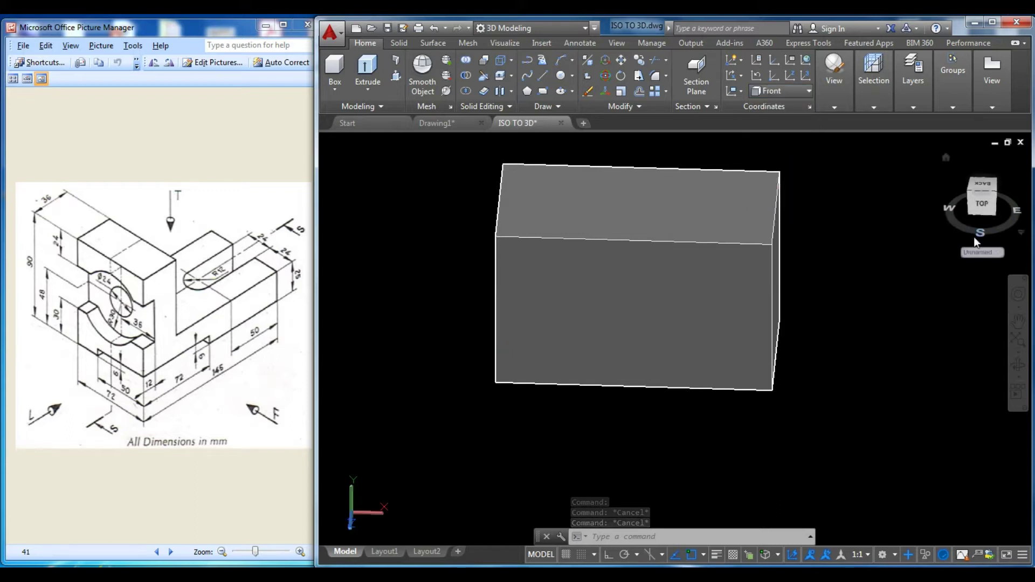
pyautogui.click(983, 210)
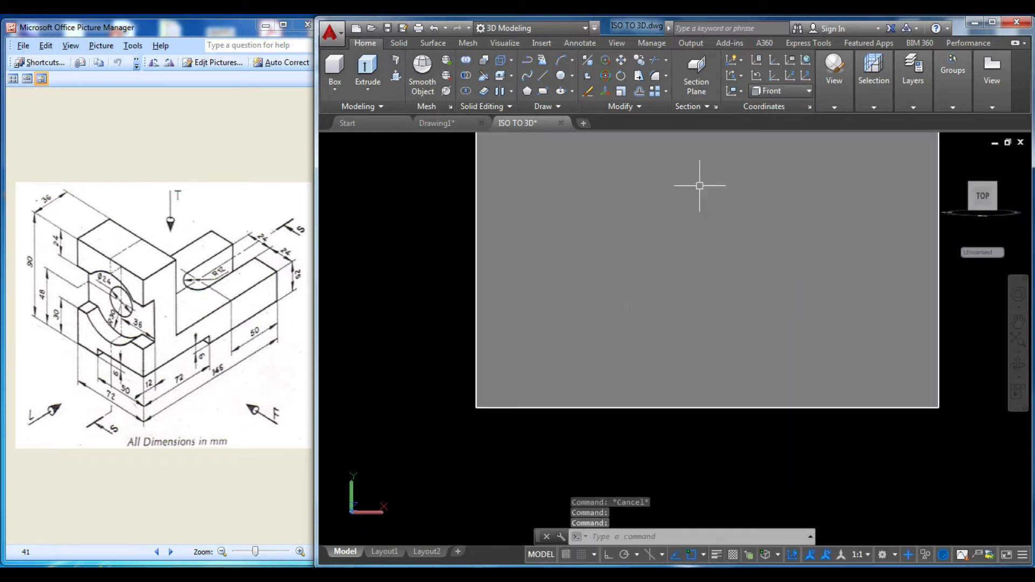
pyautogui.click(834, 92)
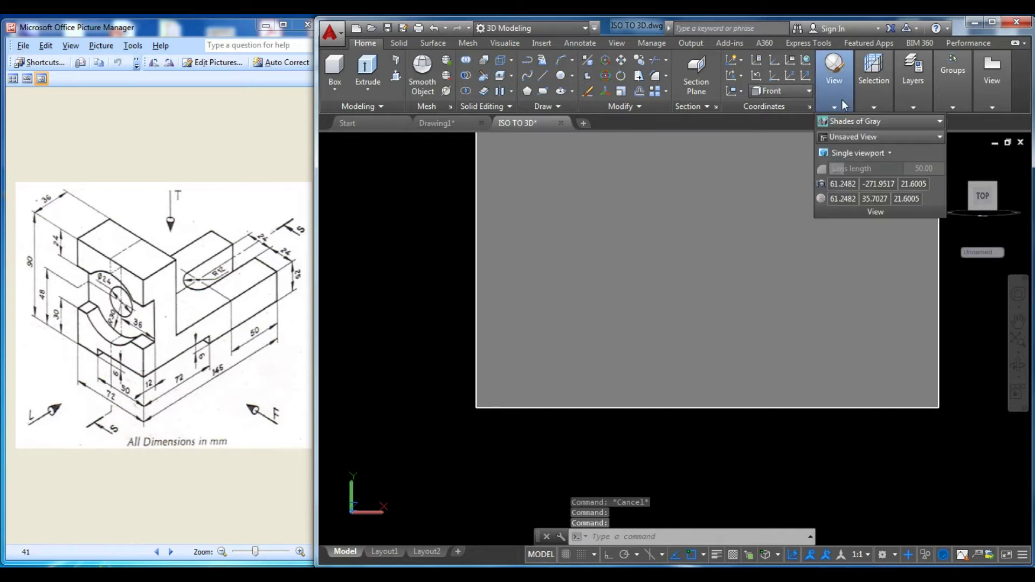
pyautogui.click(846, 139)
pyautogui.scroll(-5, 683, 275)
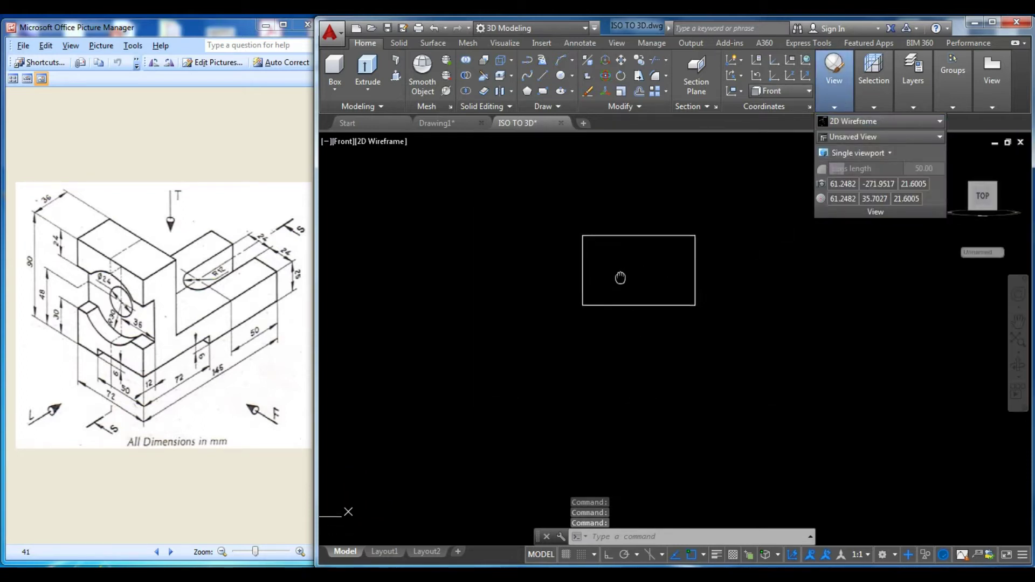
pyautogui.press('Escape')
pyautogui.press('Escape')
# Step: Draw a 72 × 20 rectangle from the box's lower-left corner
pyautogui.write('rec')
pyautogui.press('Return')
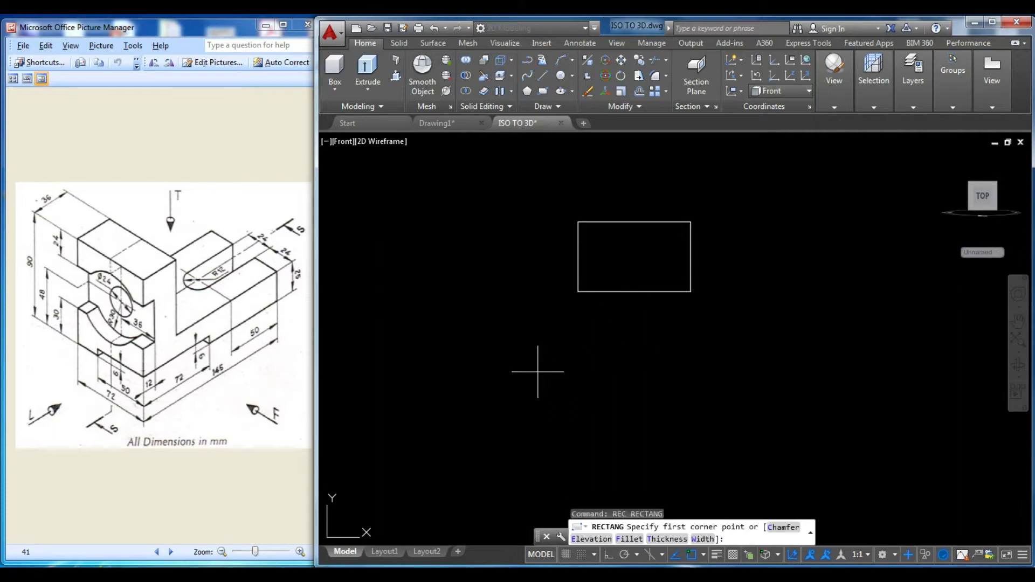
pyautogui.click(577, 291)
pyautogui.scroll(3, 673, 269)
pyautogui.scroll(2, 696, 393)
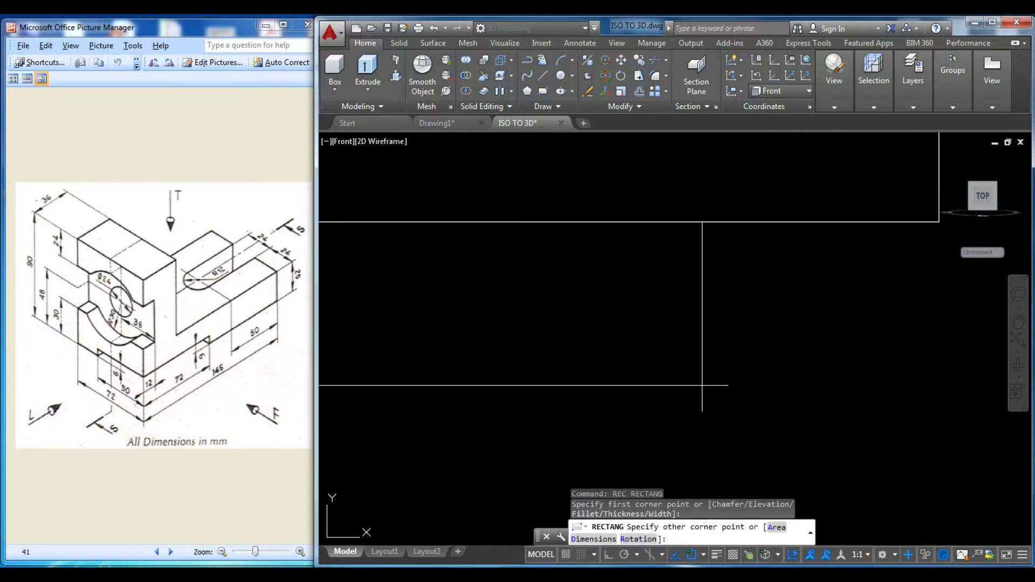
pyautogui.write('d')
pyautogui.press('Return')
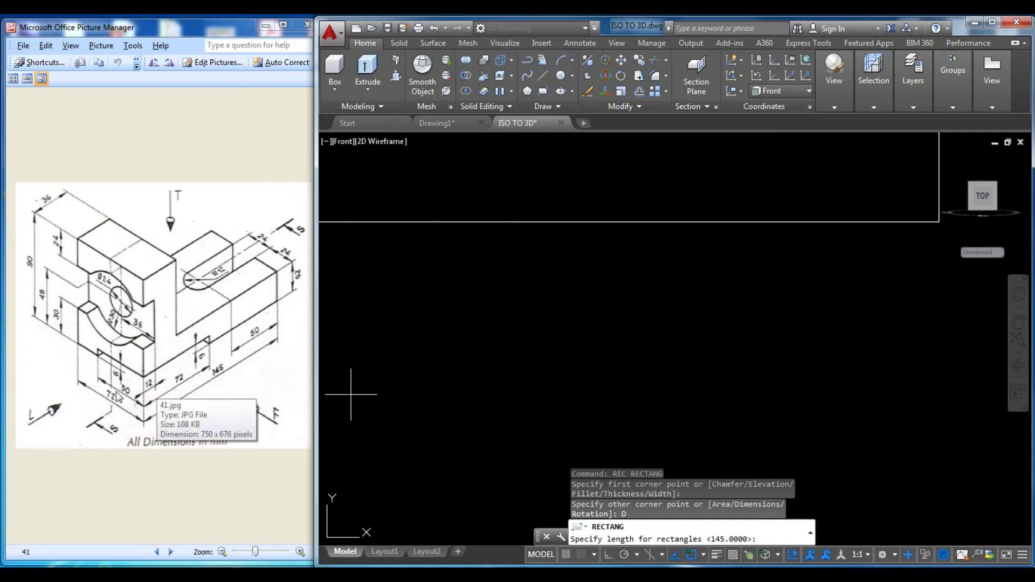
pyautogui.scroll(-5, 736, 303)
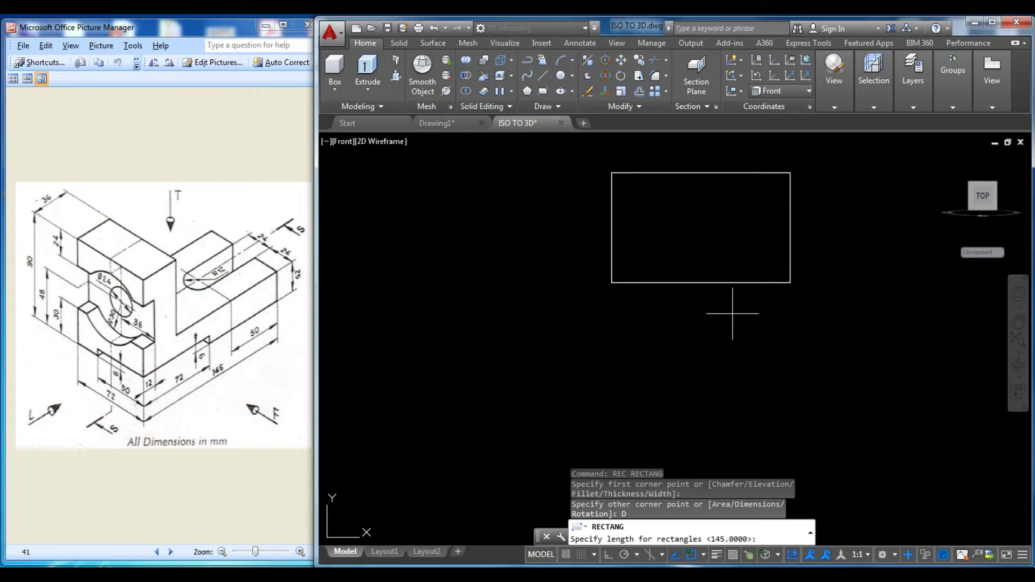
pyautogui.write('72')
pyautogui.press('Return')
pyautogui.write('20')
pyautogui.press('Return')
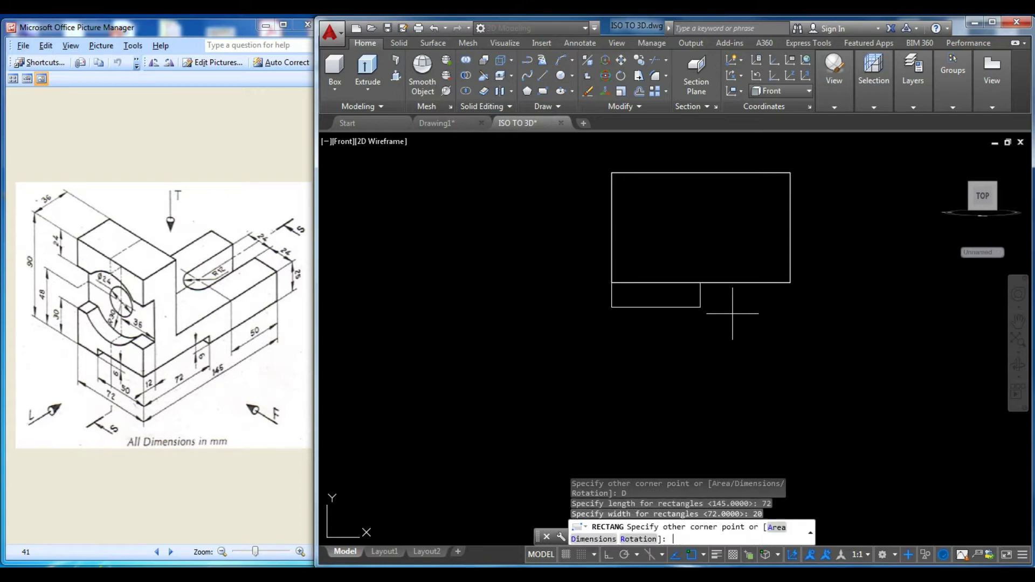
pyautogui.click(732, 313)
pyautogui.press('Escape')
pyautogui.press('Escape')
pyautogui.press('Escape')
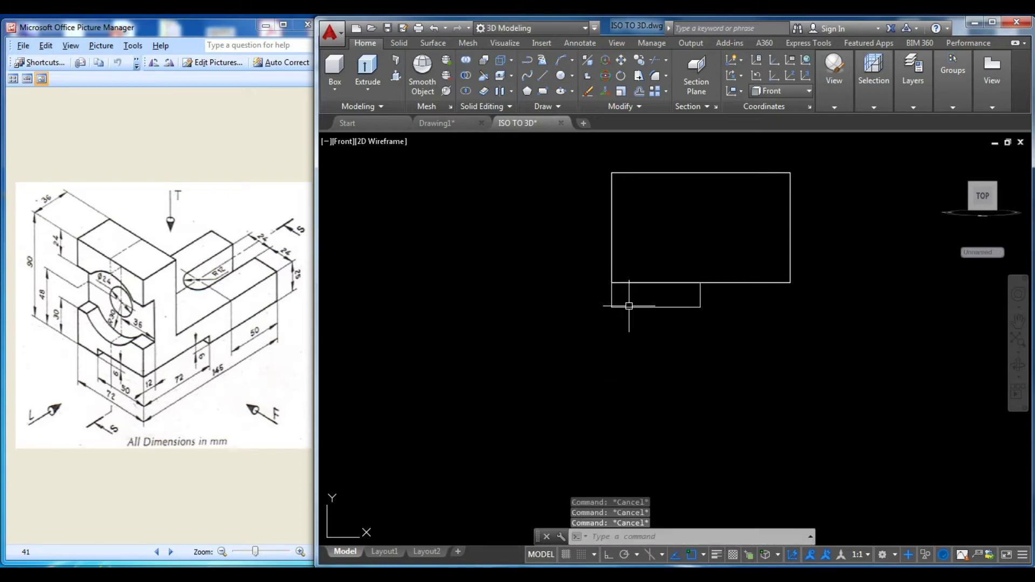
# Step: Move the small rectangle straight up 6 units with Ortho on
pyautogui.scroll(3, 632, 316)
pyautogui.click(631, 315)
pyautogui.click(577, 282)
pyautogui.scroll(-4, 526, 329)
pyautogui.write('m')
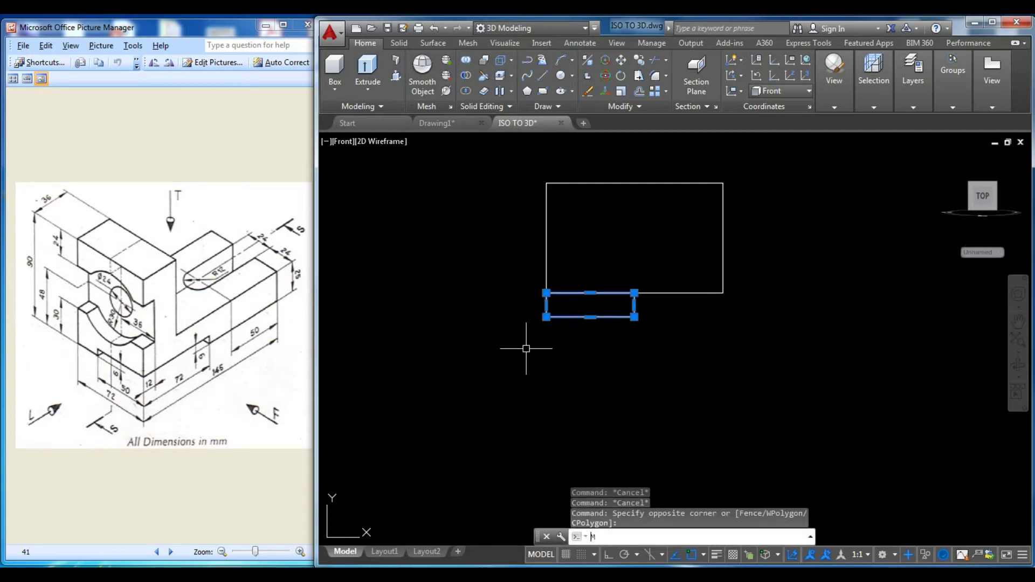
pyautogui.press('Return')
pyautogui.click(537, 379)
pyautogui.press('F8')
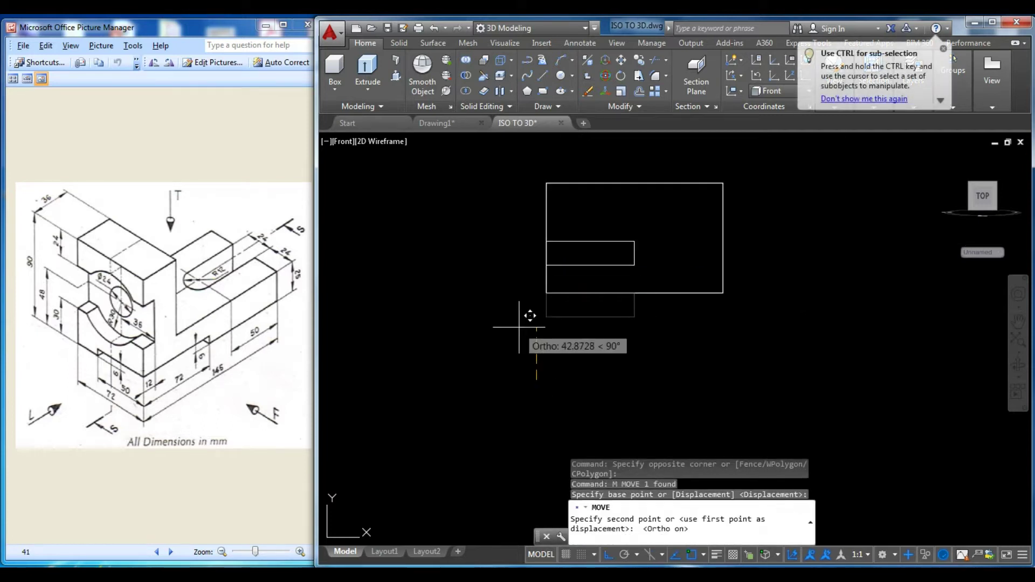
pyautogui.write('3')
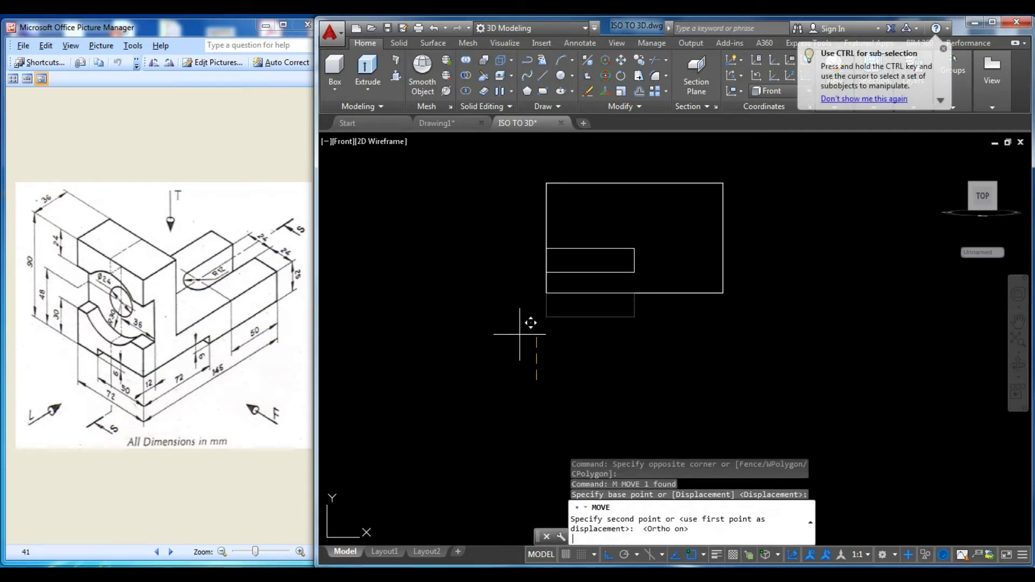
pyautogui.press('Return')
pyautogui.press('Escape')
pyautogui.press('Escape')
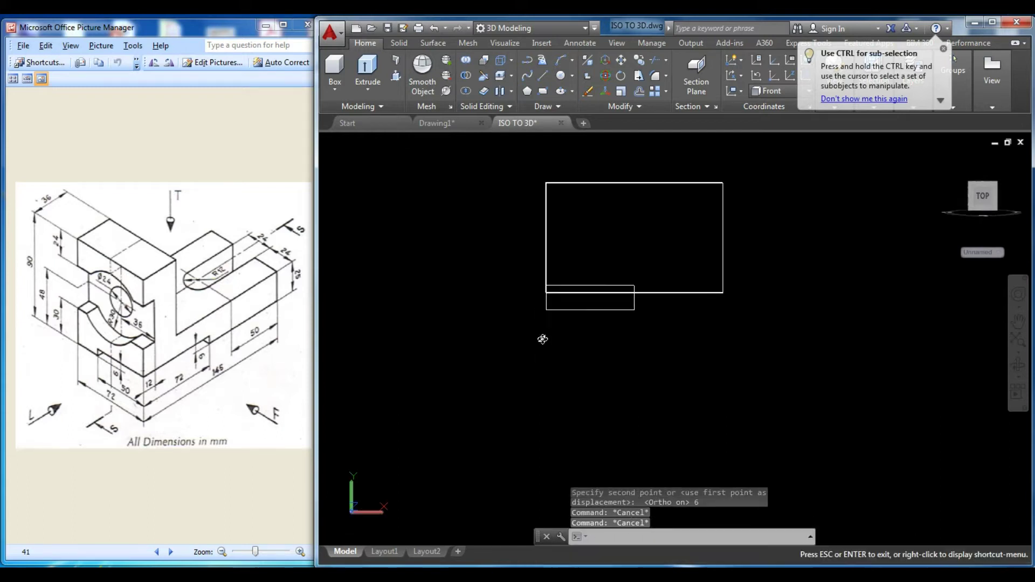
pyautogui.keyDown('shift'); pyautogui.moveTo(542, 340); pyautogui.dragTo(632, 375, button='middle'); pyautogui.keyUp('shift')
# Step: Push the small front rectangle 50 units into the block with PRESSPULL
pyautogui.scroll(5, 632, 376)
pyautogui.moveTo(640, 365); pyautogui.dragTo(557, 346)
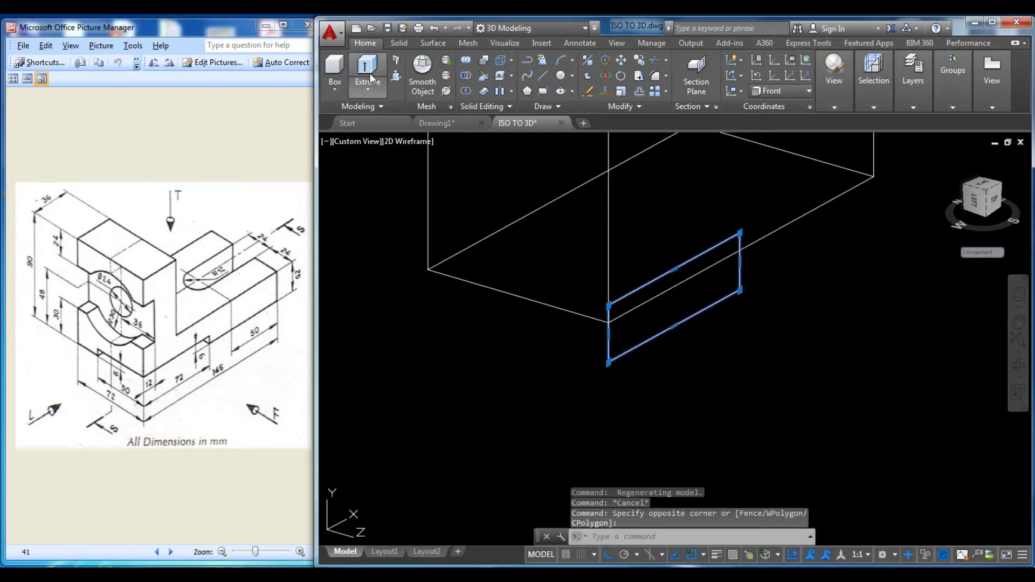
pyautogui.press('Escape')
pyautogui.press('Escape')
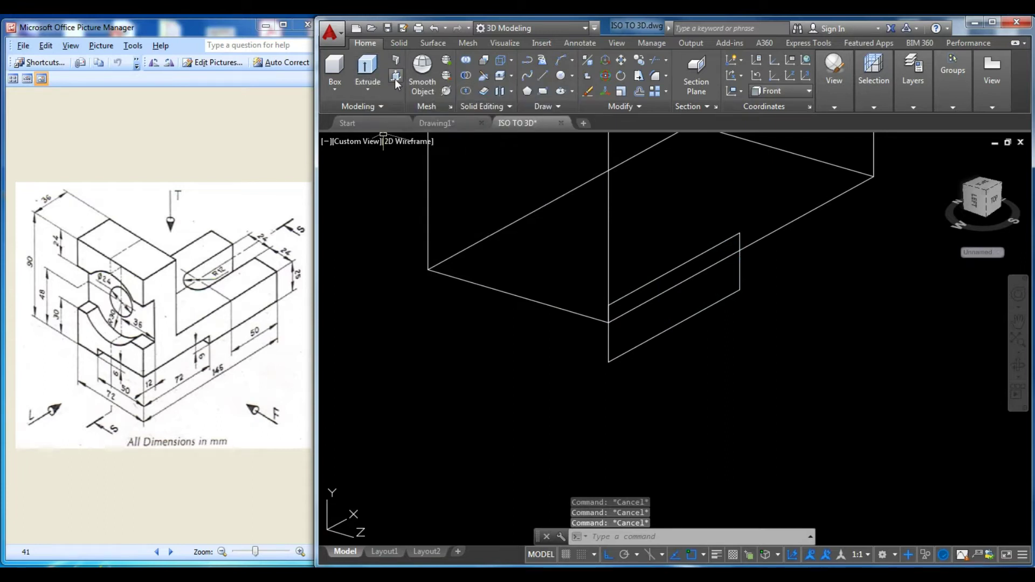
pyautogui.click(396, 75)
pyautogui.click(674, 297)
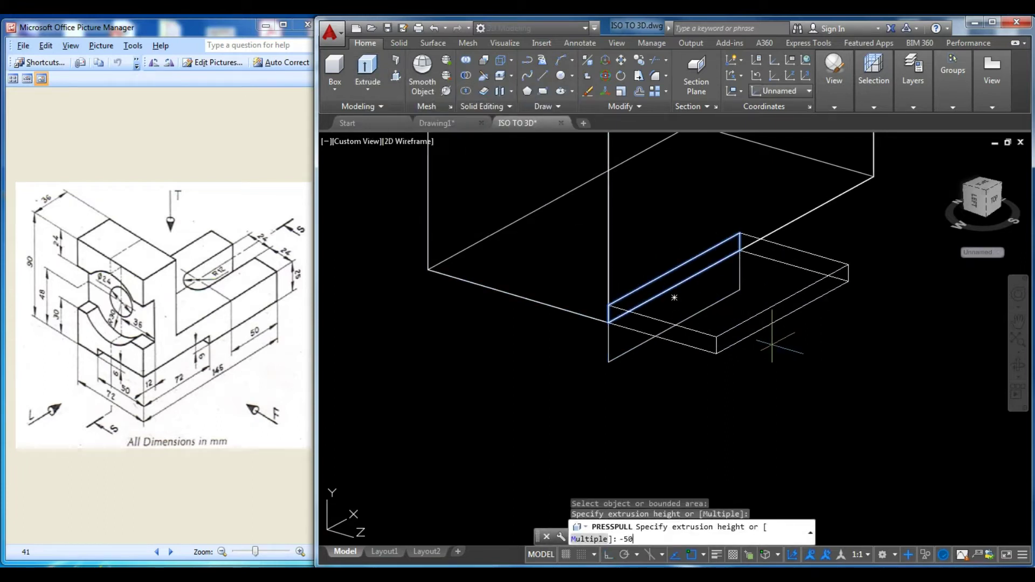
pyautogui.press('Return')
pyautogui.press('Escape')
# Step: Erase the leftover helper rectangle and return to the Front view
pyautogui.moveTo(753, 402); pyautogui.dragTo(577, 323)
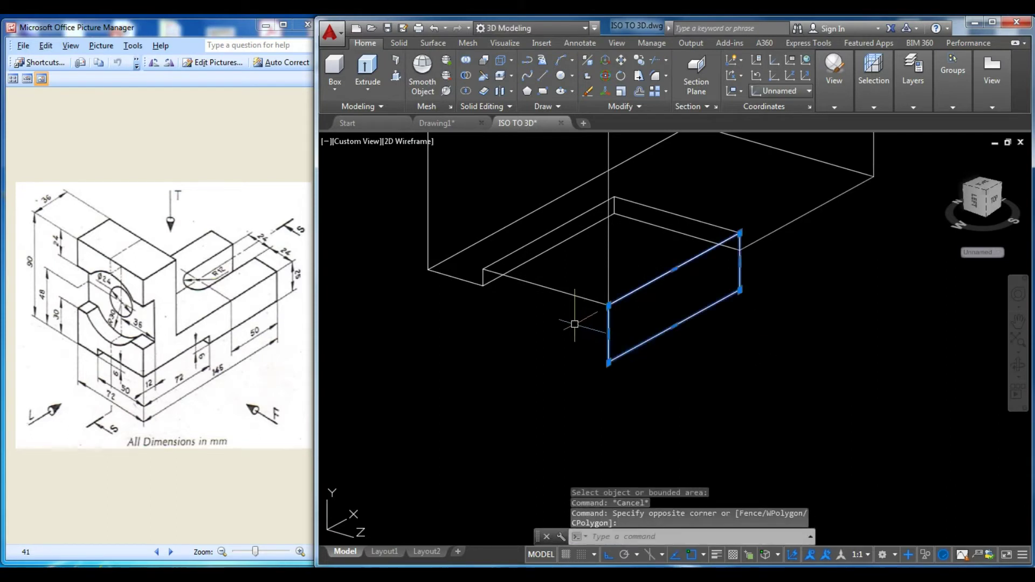
pyautogui.write('e')
pyautogui.press('Return')
pyautogui.keyDown('shift'); pyautogui.moveTo(577, 323); pyautogui.dragTo(503, 354, button='middle'); pyautogui.keyUp('shift')
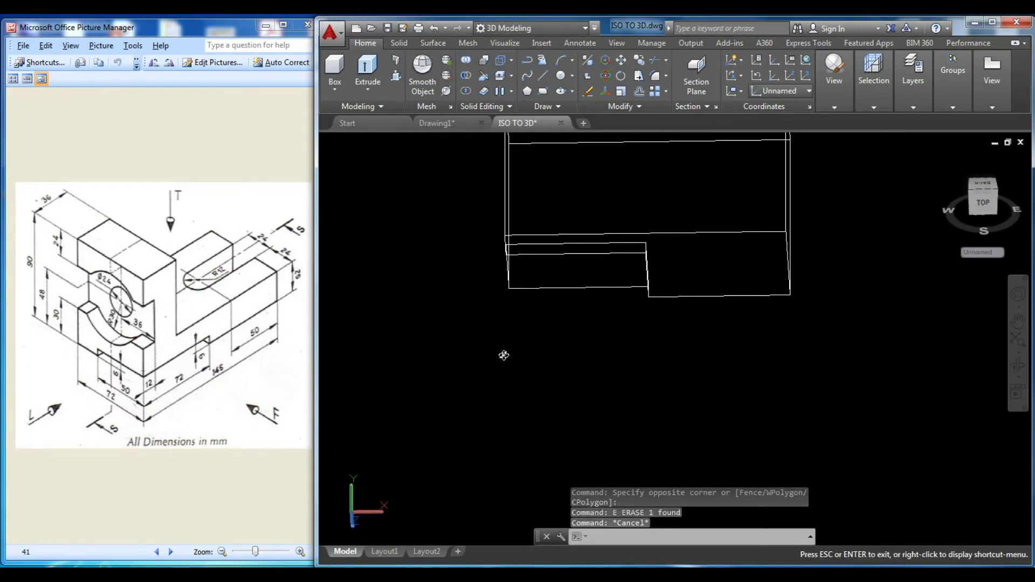
pyautogui.click(983, 206)
# Step: Draw a horizontal guide line 25 above the bottom edge across the front face
pyautogui.write('RE')
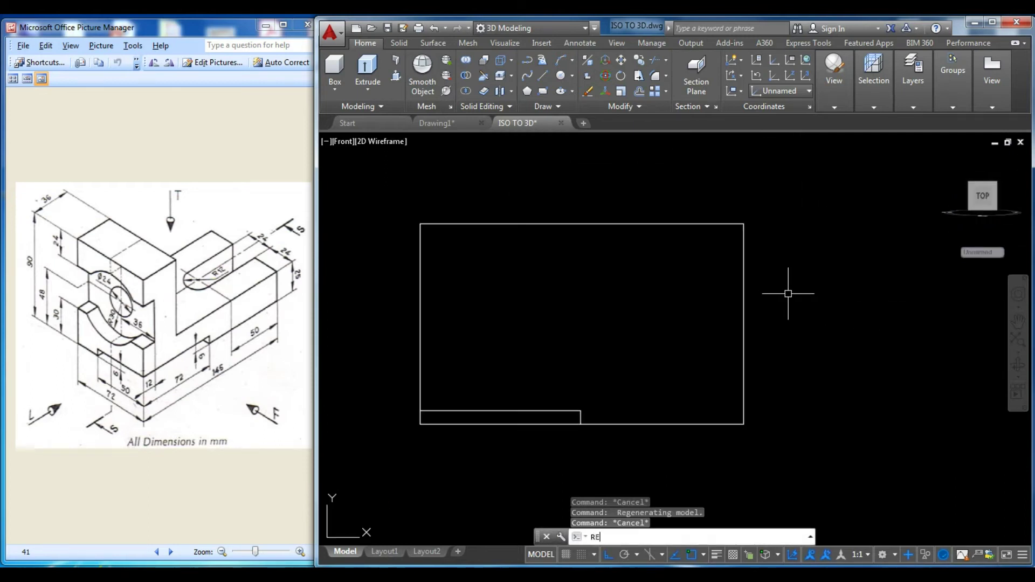
pyautogui.write('C')
pyautogui.press('Return')
pyautogui.click(743, 224)
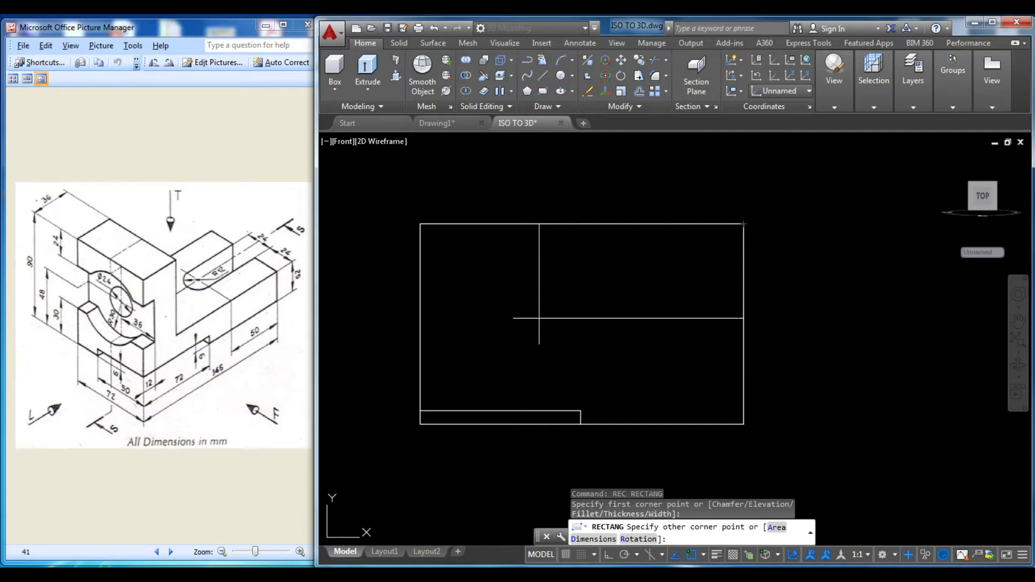
pyautogui.press('Escape')
pyautogui.press('Escape')
pyautogui.write('l')
pyautogui.press('Return')
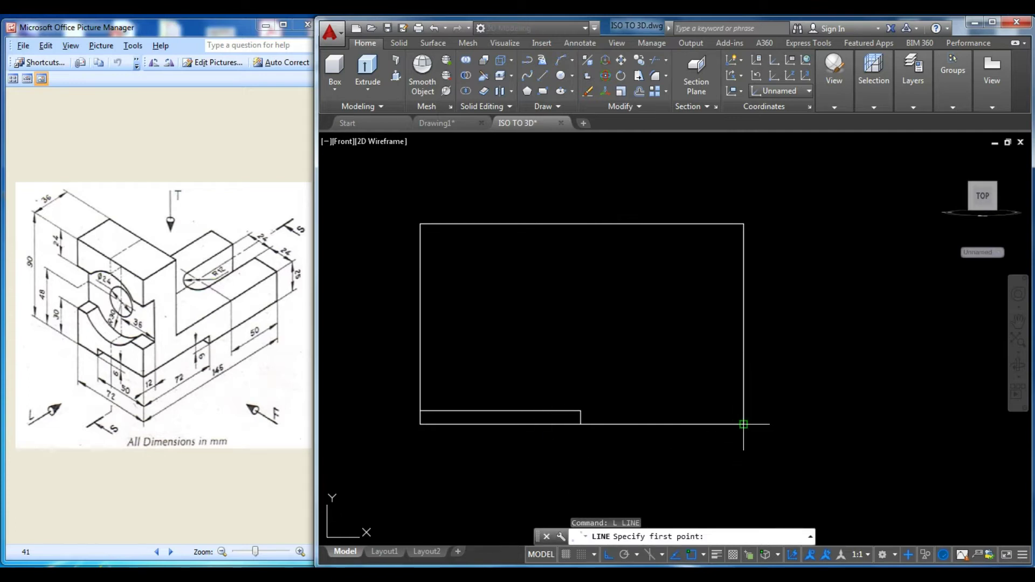
pyautogui.click(743, 424)
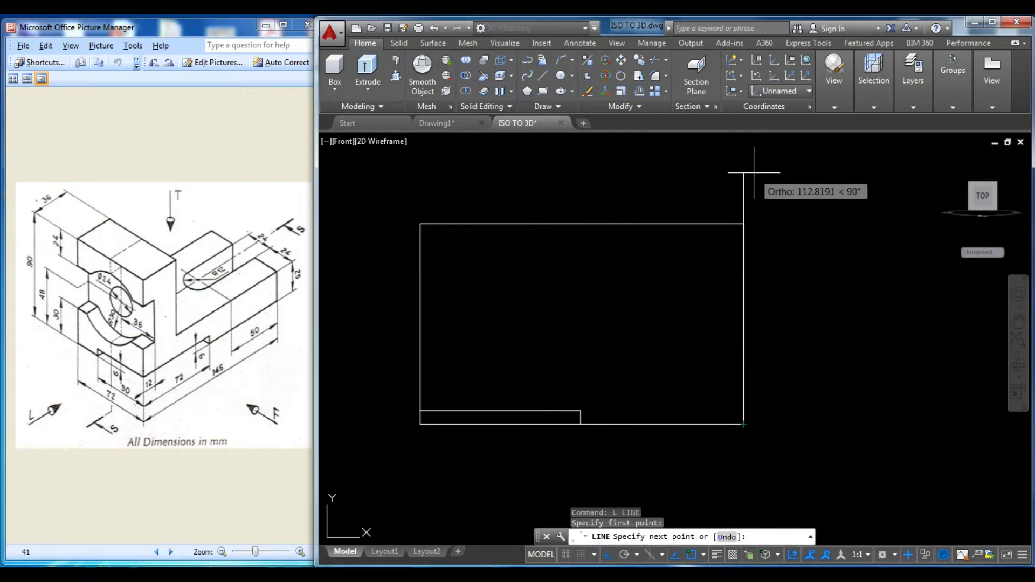
pyautogui.write('25')
pyautogui.press('Return')
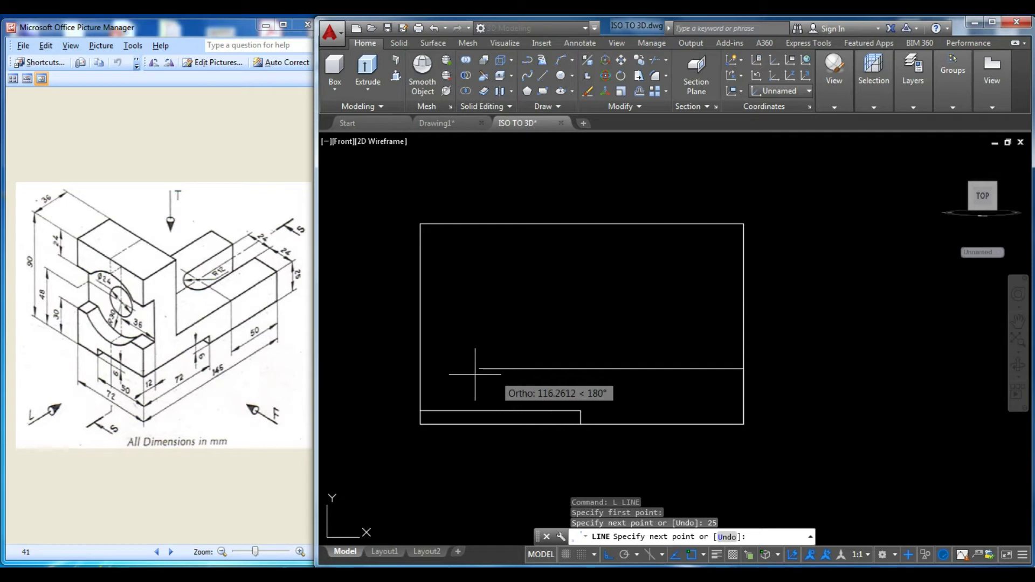
pyautogui.click(367, 368)
pyautogui.press('Escape')
# Step: Draw a vertical guide line 36 in from the block's top-left corner
pyautogui.press('Return')
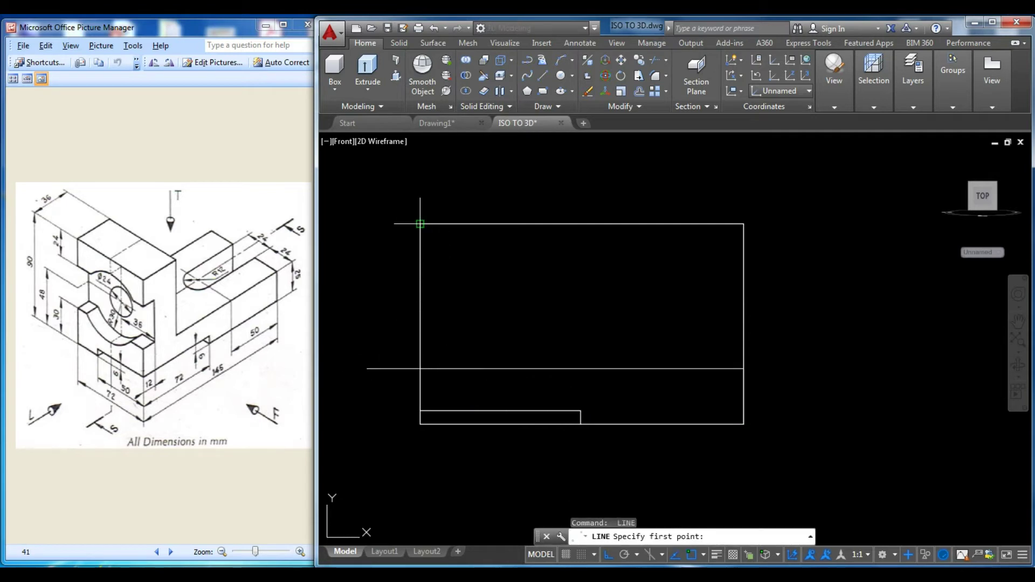
pyautogui.click(420, 224)
pyautogui.write('36')
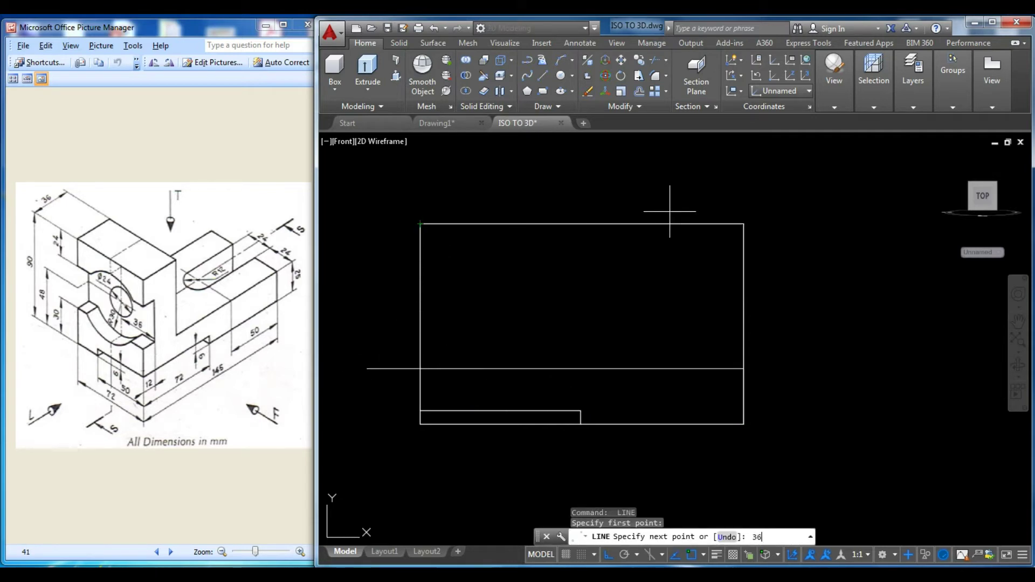
pyautogui.press('Return')
pyautogui.click(499, 488)
pyautogui.press('Escape')
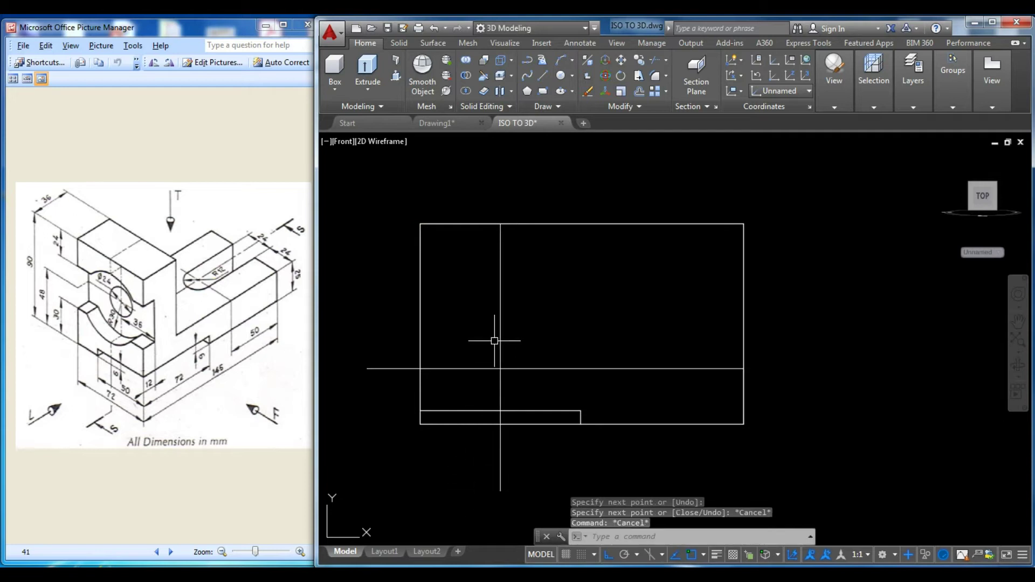
pyautogui.keyDown('shift'); pyautogui.moveTo(494, 341); pyautogui.dragTo(609, 362, button='middle'); pyautogui.keyUp('shift')
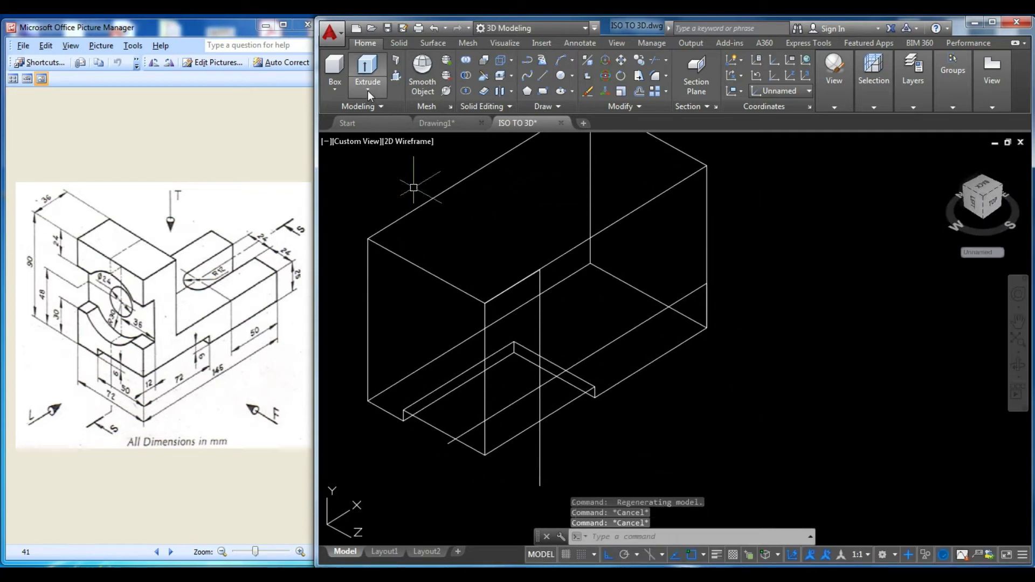
# Step: Push the upper-right front region through the block, leaving a 36-wide upright
pyautogui.click(397, 75)
pyautogui.click(616, 265)
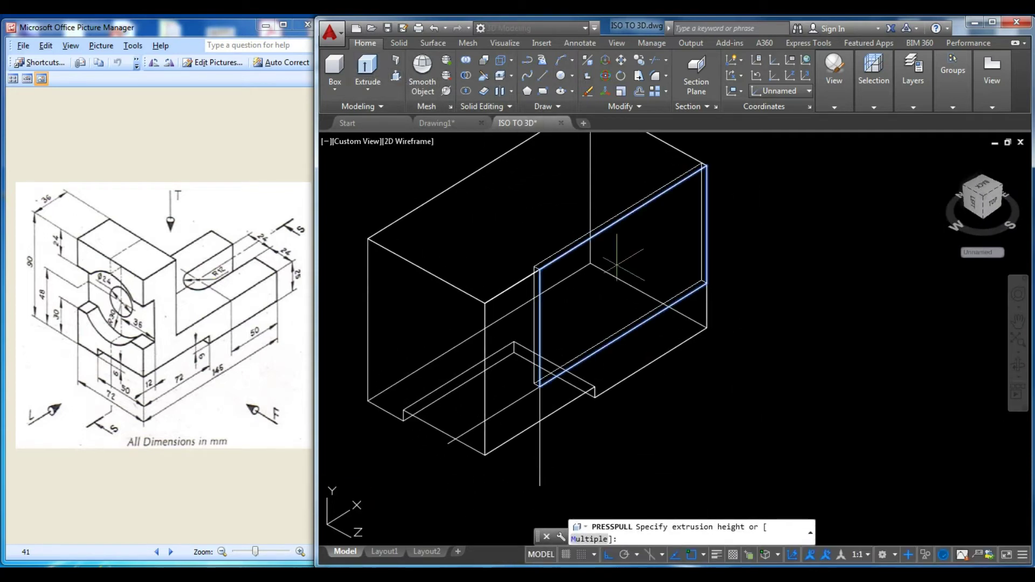
pyautogui.click(443, 286)
pyautogui.press('Escape')
pyautogui.scroll(-5, 539, 307)
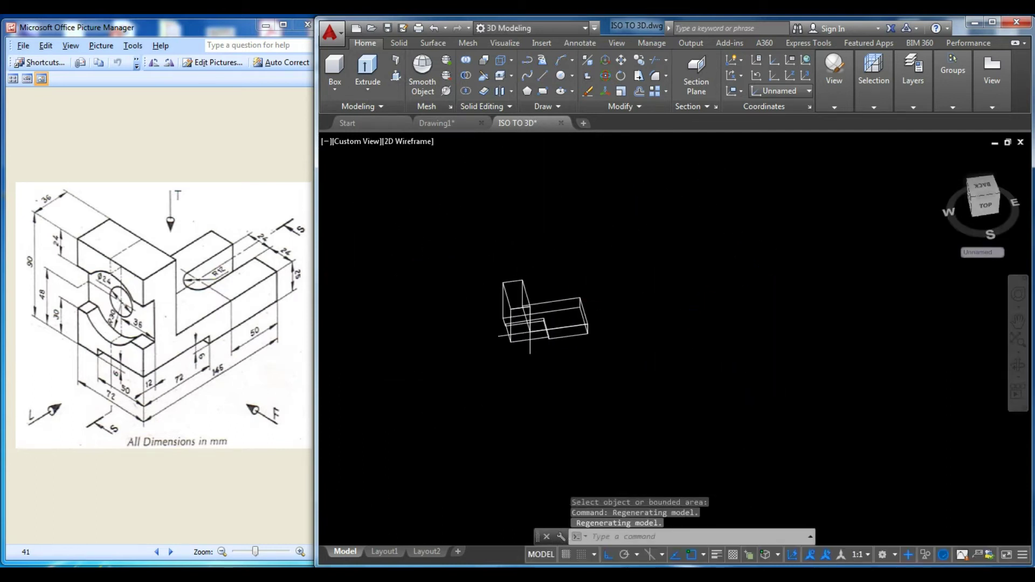
pyautogui.scroll(4, 530, 337)
# Step: Erase the two guide lines and orbit to a front oblique view
pyautogui.click(475, 410)
pyautogui.click(405, 381)
pyautogui.click(387, 372)
pyautogui.write('e')
pyautogui.press('Return')
pyautogui.press('Escape')
pyautogui.moveTo(473, 381)
pyautogui.keyDown('shift'); pyautogui.mouseDown(button='middle')
pyautogui.moveTo(411, 294)
pyautogui.moveTo(487, 361)
pyautogui.moveTo(448, 393)
pyautogui.moveTo(439, 361)
pyautogui.mouseUp(button='middle'); pyautogui.keyUp('shift')
pyautogui.moveTo(587, 337)
pyautogui.keyDown('shift'); pyautogui.mouseDown(button='middle')
pyautogui.moveTo(681, 274)
pyautogui.moveTo(807, 296)
pyautogui.moveTo(842, 281)
pyautogui.moveTo(667, 284)
pyautogui.moveTo(681, 274)
pyautogui.moveTo(536, 298)
pyautogui.mouseUp(button='middle'); pyautogui.keyUp('shift')
# Step: Reset the UCS to World, switch to Top view, and draw a 50 × 24 rectangle
pyautogui.click(806, 62)
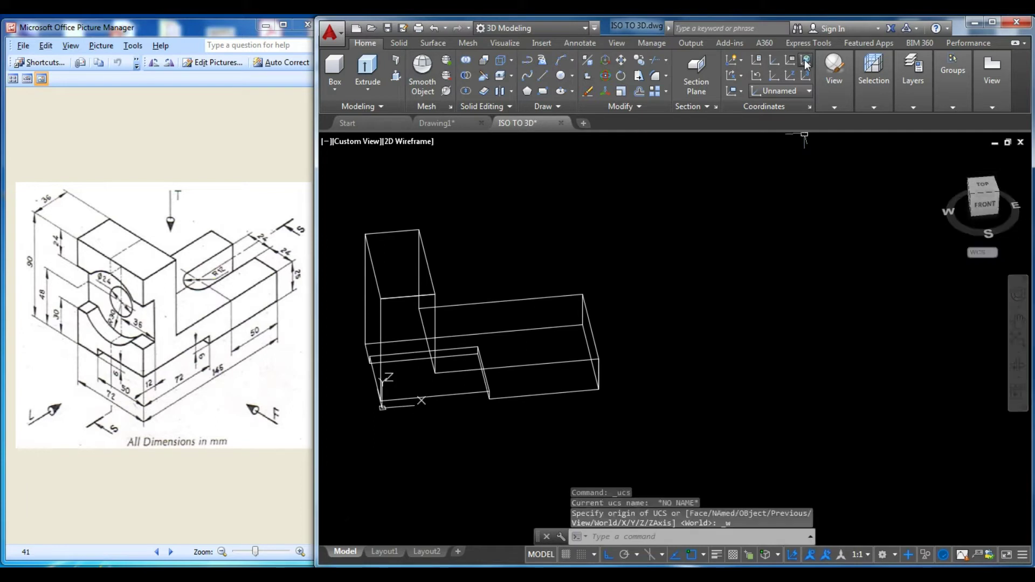
pyautogui.click(983, 185)
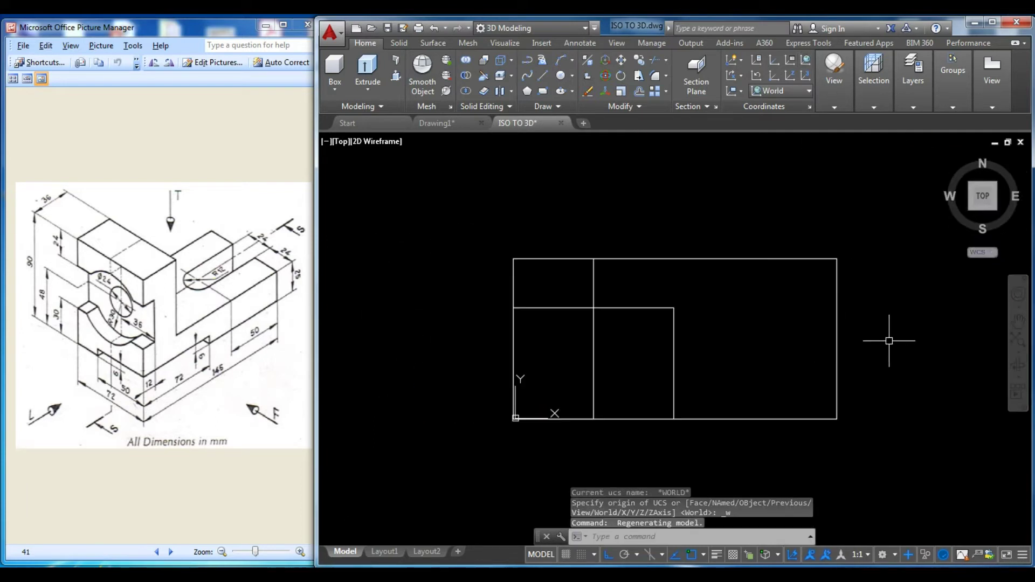
pyautogui.press('Escape')
pyautogui.press('Escape')
pyautogui.press('Escape')
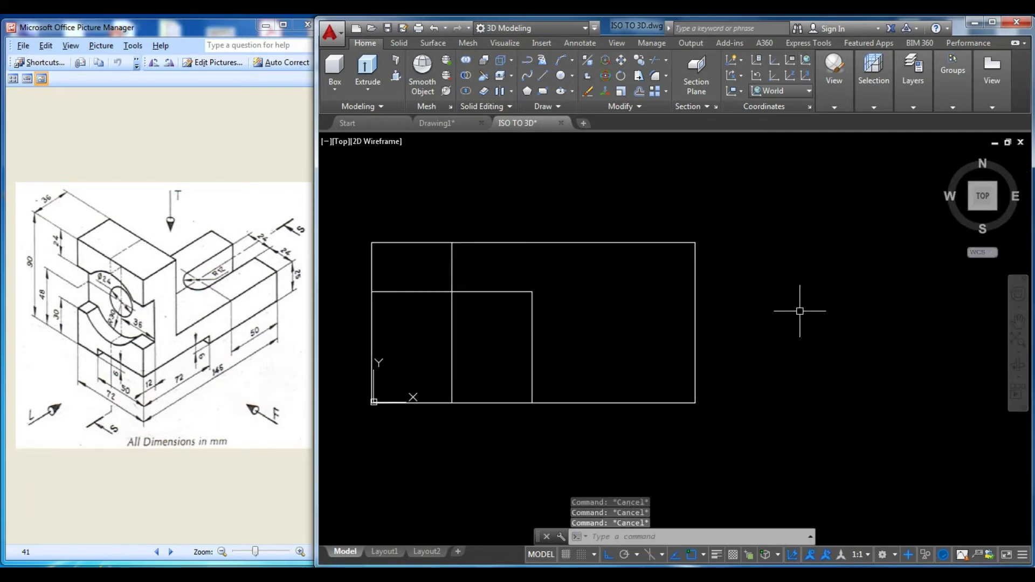
pyautogui.write('rec')
pyautogui.press('Return')
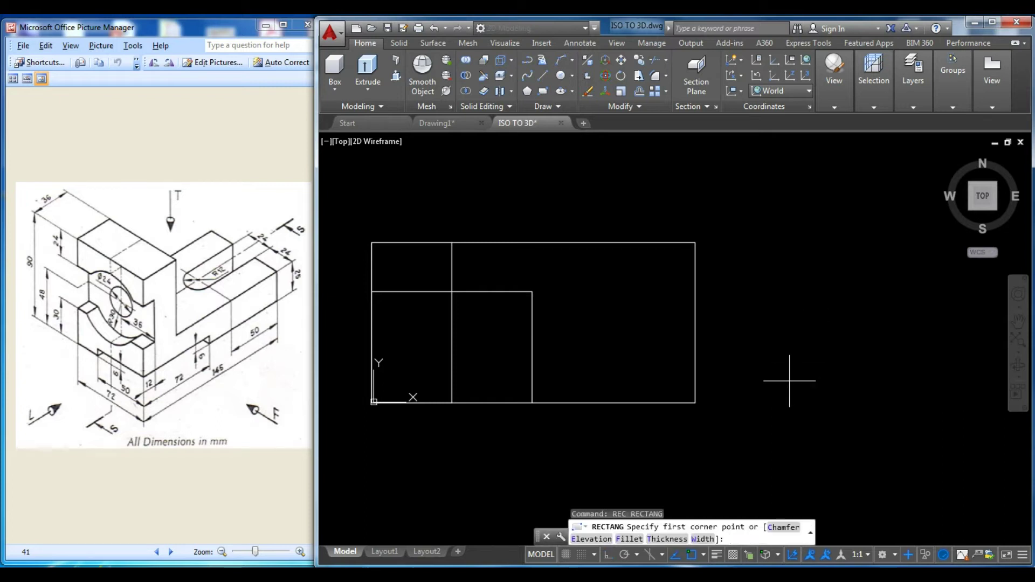
pyautogui.click(694, 324)
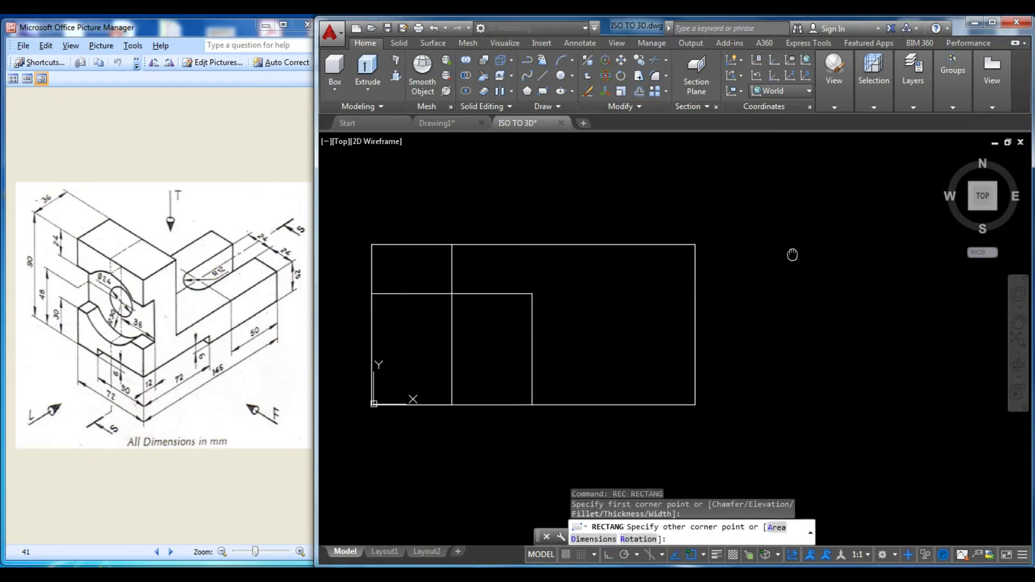
pyautogui.moveTo(792, 251); pyautogui.dragTo(777, 276, button='middle')
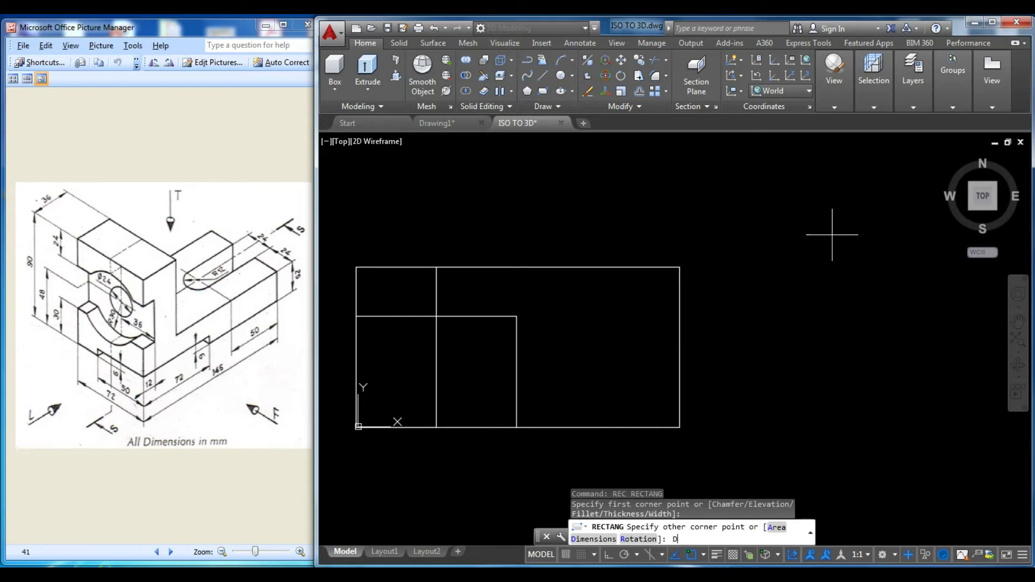
pyautogui.press('Return')
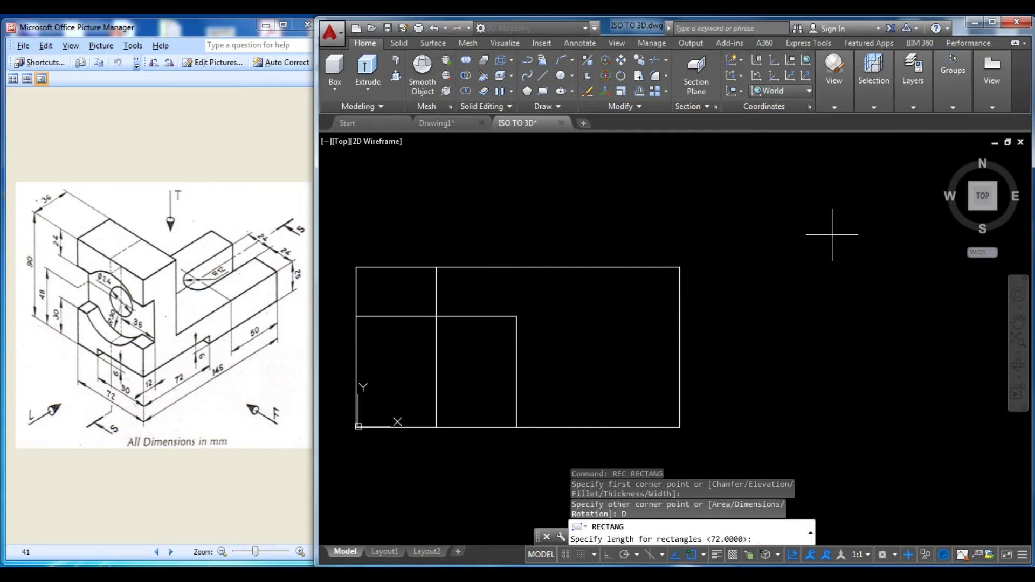
pyautogui.write('50')
pyautogui.press('Return')
# Step: Move the rectangle so it sits centred against the base's right edge
pyautogui.press('Return')
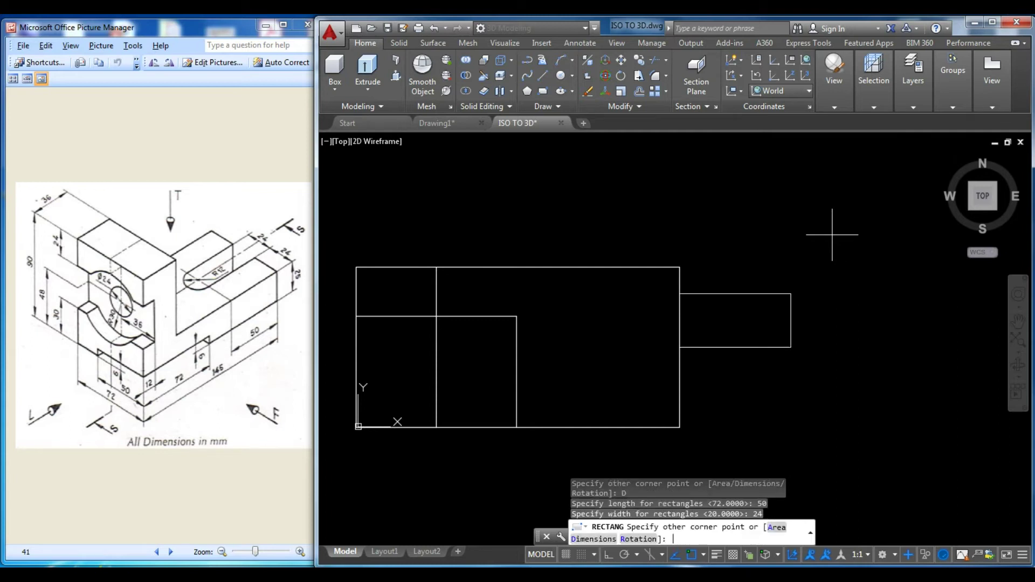
pyautogui.click(832, 237)
pyautogui.click(735, 273)
pyautogui.write('m')
pyautogui.press('Return')
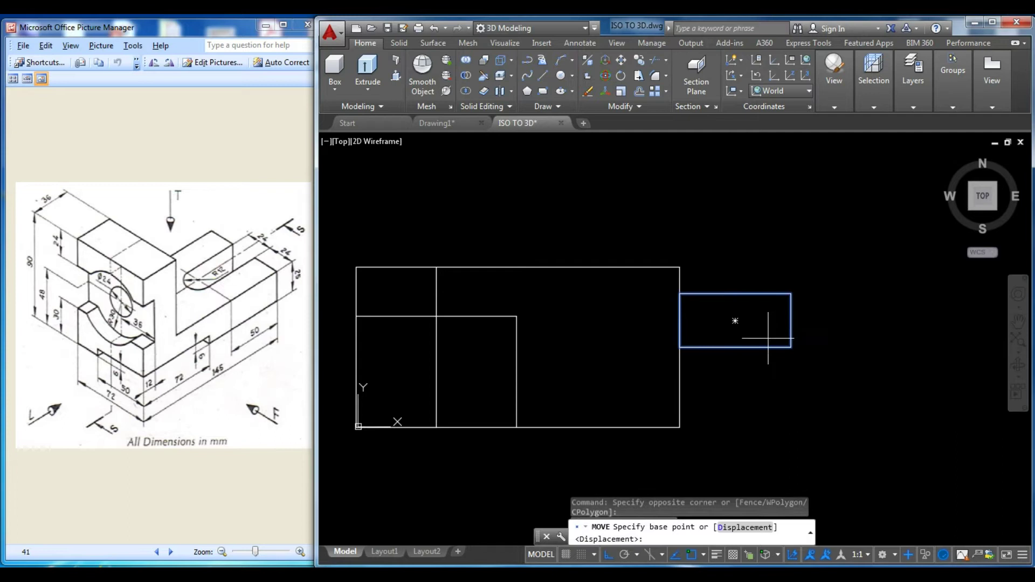
pyautogui.click(791, 321)
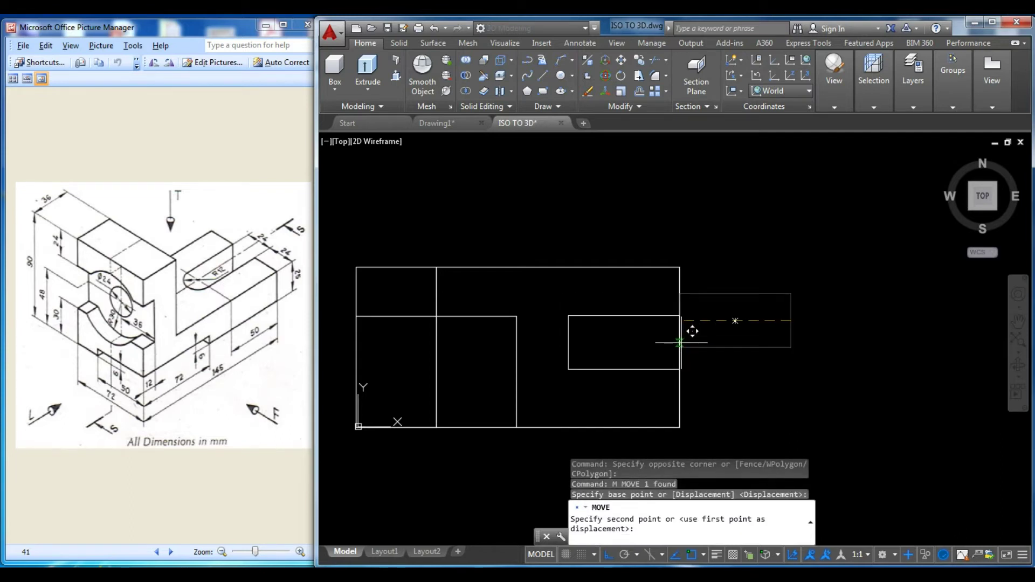
pyautogui.click(681, 348)
pyautogui.press('Escape')
pyautogui.press('Escape')
# Step: Draw a circle on the base's right arm and trim its outer half to round the slot end
pyautogui.write('c')
pyautogui.press('Return')
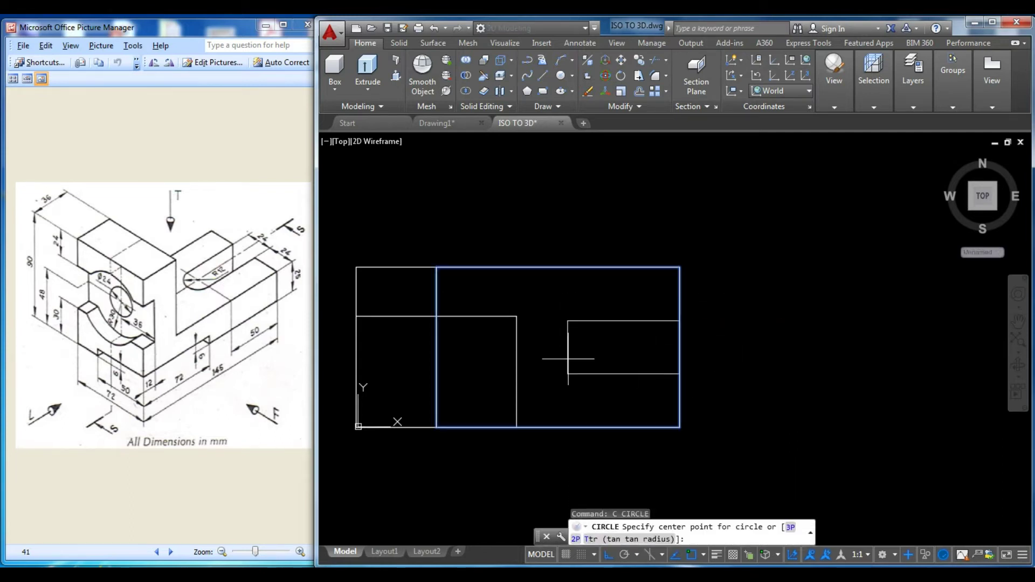
pyautogui.moveTo(571, 369)
pyautogui.keyDown('shift'); pyautogui.mouseDown(button='middle')
pyautogui.moveTo(566, 318)
pyautogui.moveTo(547, 388)
pyautogui.moveTo(559, 433)
pyautogui.mouseUp(button='middle'); pyautogui.keyUp('shift')
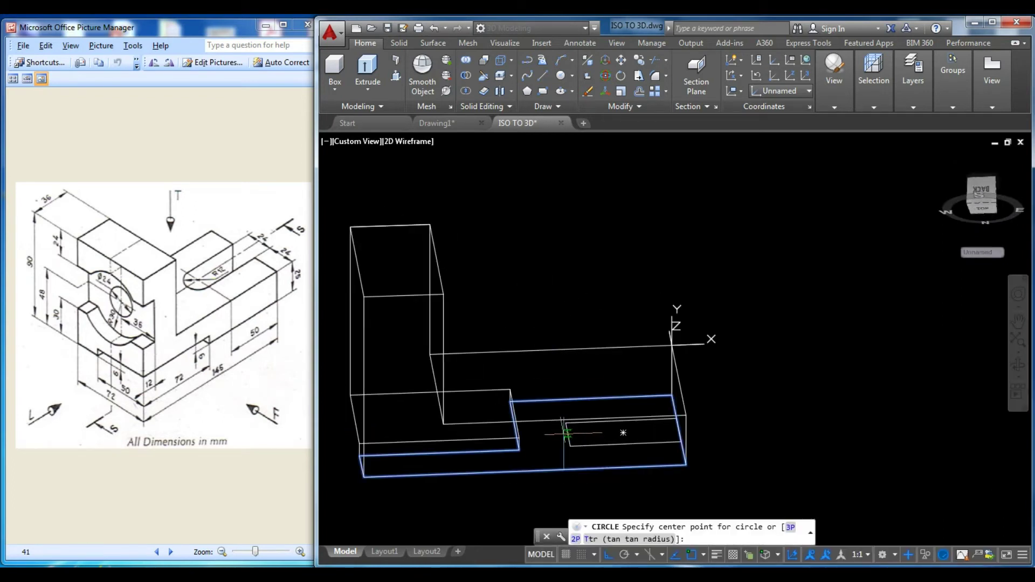
pyautogui.click(566, 433)
pyautogui.press('Escape')
pyautogui.moveTo(624, 432)
pyautogui.keyDown('shift'); pyautogui.mouseDown(button='middle')
pyautogui.moveTo(514, 375)
pyautogui.moveTo(527, 392)
pyautogui.mouseUp(button='middle'); pyautogui.keyUp('shift')
pyautogui.write('tr')
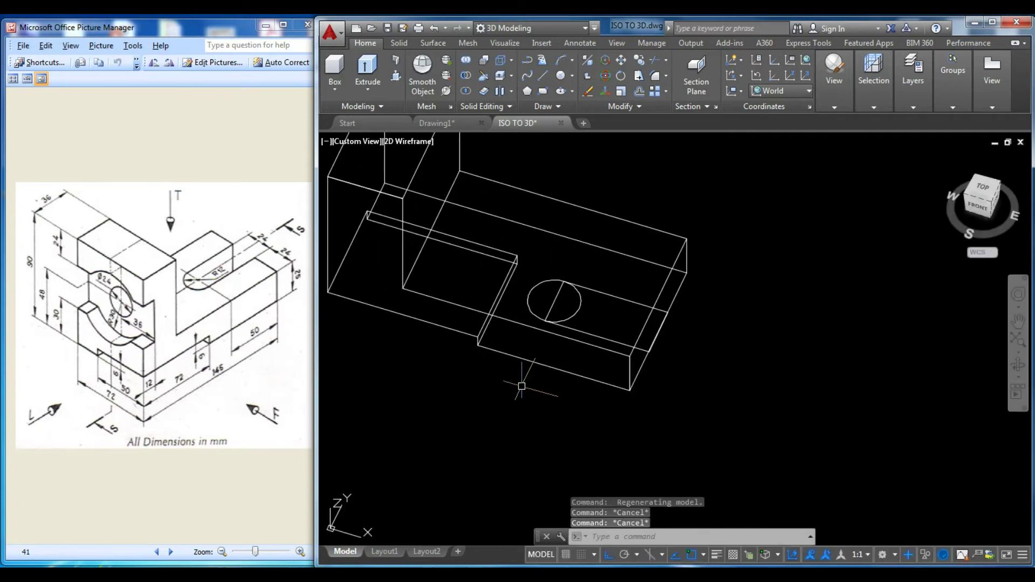
pyautogui.press('Return')
pyautogui.press('Return')
pyautogui.click(577, 310)
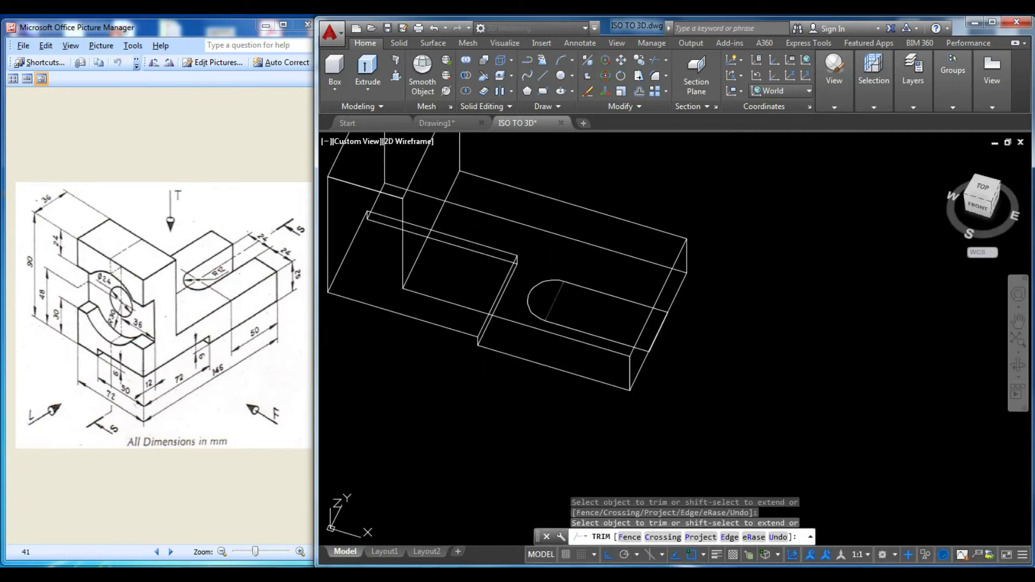
pyautogui.press('Escape')
pyautogui.press('Escape')
pyautogui.moveTo(577, 310)
pyautogui.keyDown('shift'); pyautogui.mouseDown(button='middle')
pyautogui.moveTo(605, 233)
pyautogui.moveTo(473, 238)
pyautogui.mouseUp(button='middle'); pyautogui.keyUp('shift')
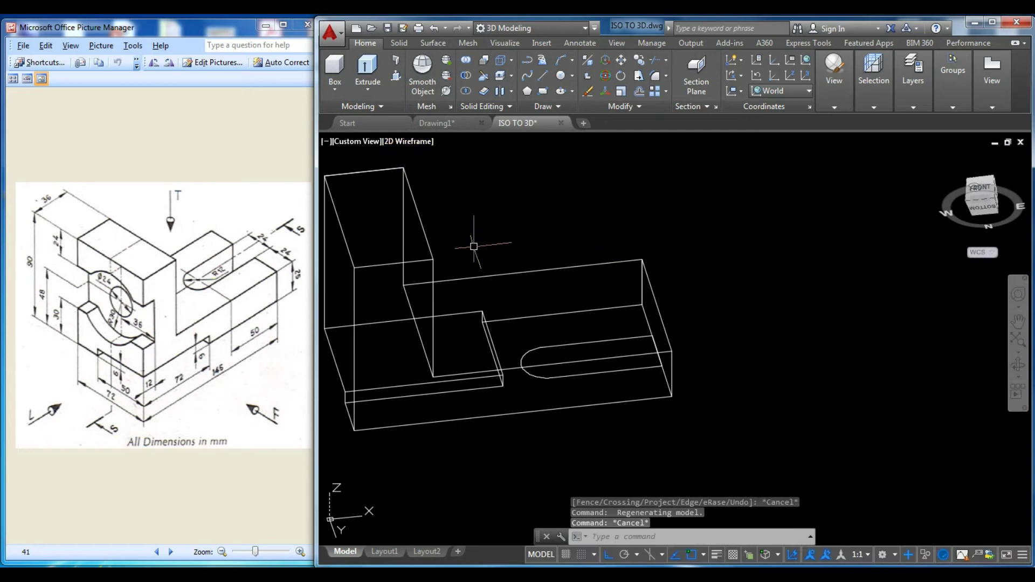
# Step: Push the rounded slot region down into the base with PRESSPULL
pyautogui.click(399, 81)
pyautogui.click(589, 363)
pyautogui.click(637, 220)
pyautogui.press('Return')
pyautogui.moveTo(637, 221)
pyautogui.keyDown('shift'); pyautogui.mouseDown(button='middle')
pyautogui.moveTo(663, 443)
pyautogui.moveTo(693, 307)
pyautogui.moveTo(730, 246)
pyautogui.moveTo(807, 234)
pyautogui.mouseUp(button='middle'); pyautogui.keyUp('shift')
pyautogui.scroll(-5, 694, 308)
pyautogui.press('Escape')
pyautogui.press('Escape')
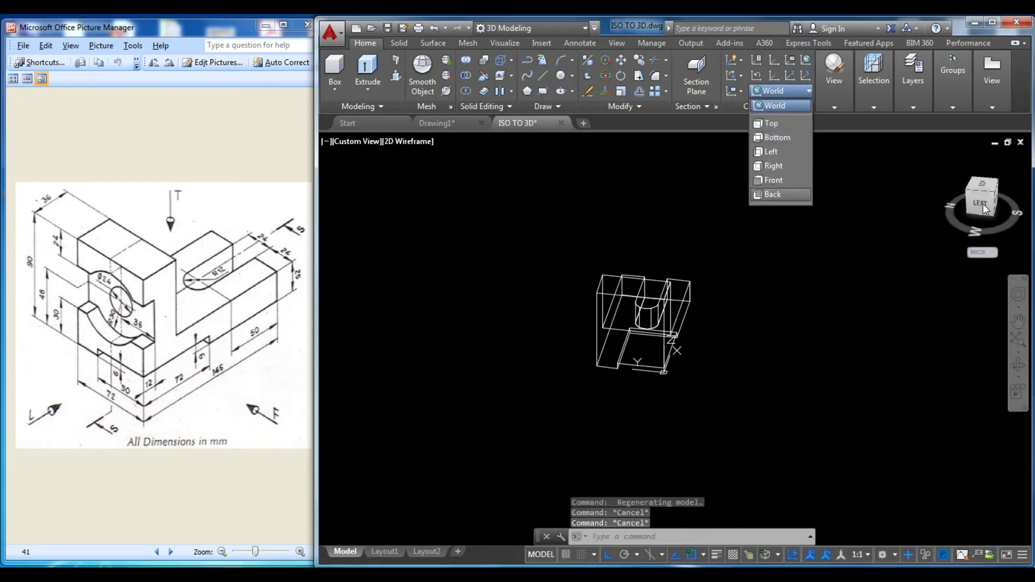
# Step: Align the UCS to the Left side and switch to a Top view rotated a quarter turn
pyautogui.click(761, 153)
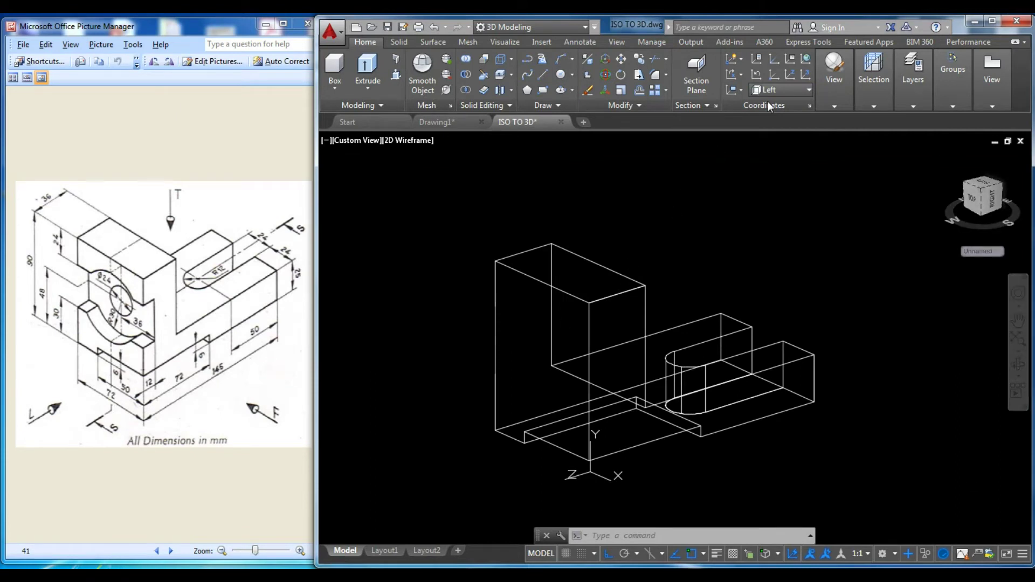
pyautogui.click(973, 202)
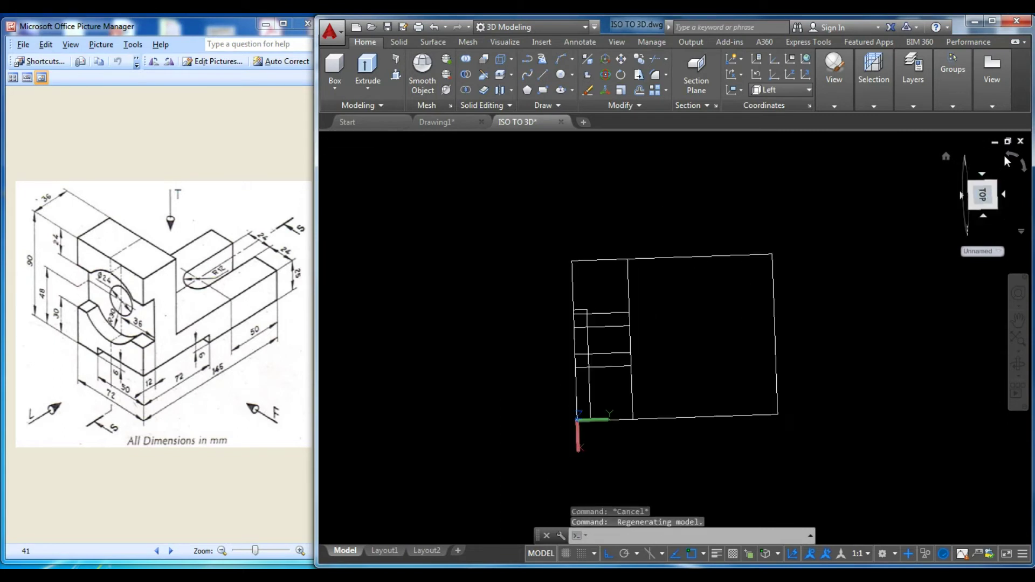
pyautogui.click(1006, 160)
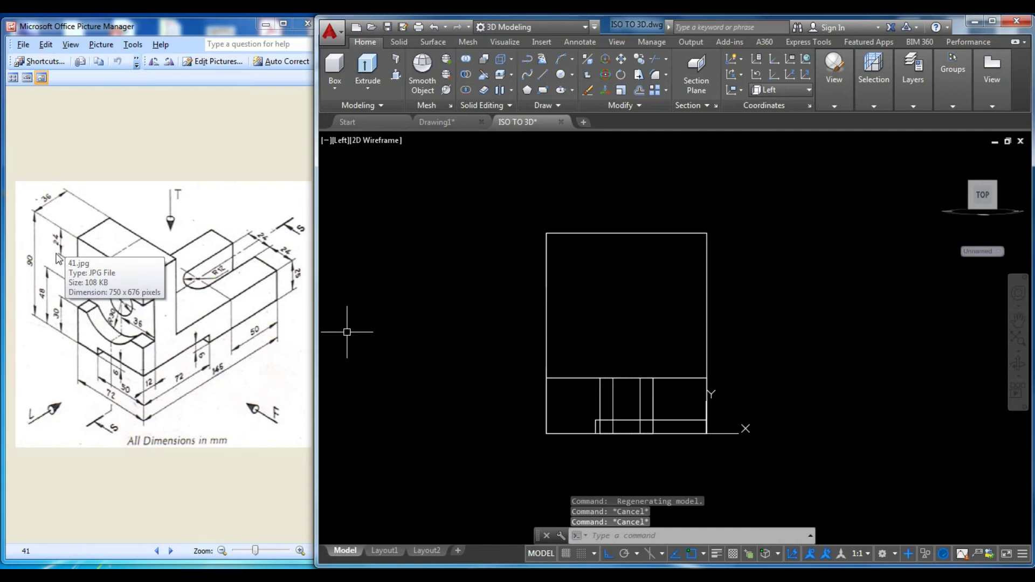
pyautogui.press('Escape')
# Step: Draw a guide line 30 units up from the bottom-left corner and across the outline
pyautogui.write('l')
pyautogui.press('Return')
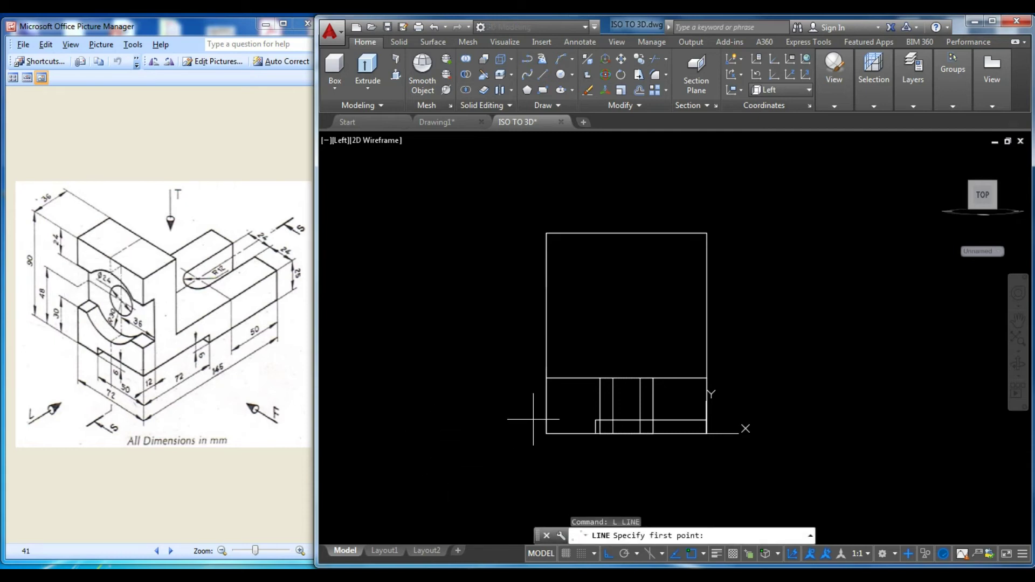
pyautogui.click(546, 433)
pyautogui.write('30')
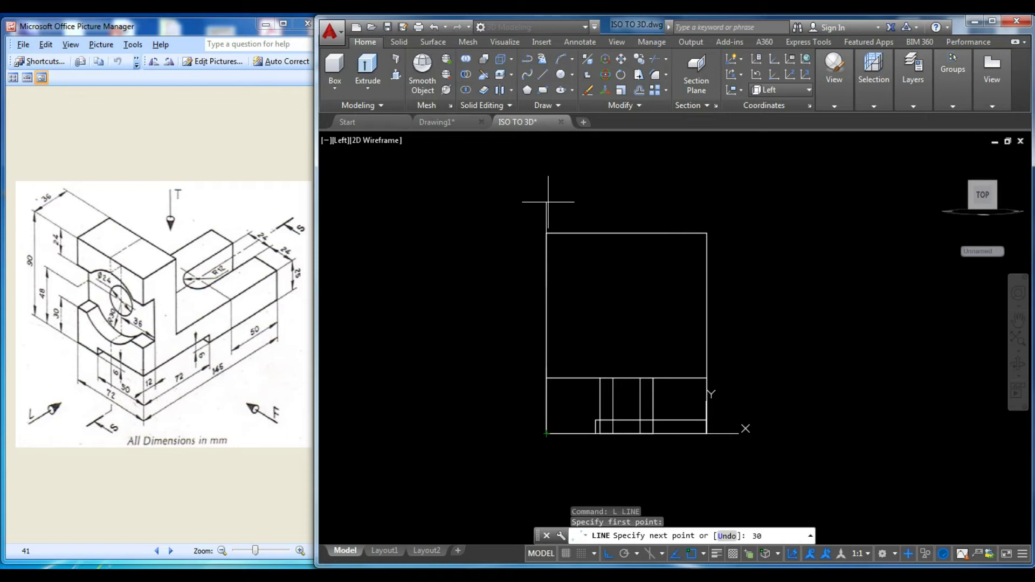
pyautogui.press('Return')
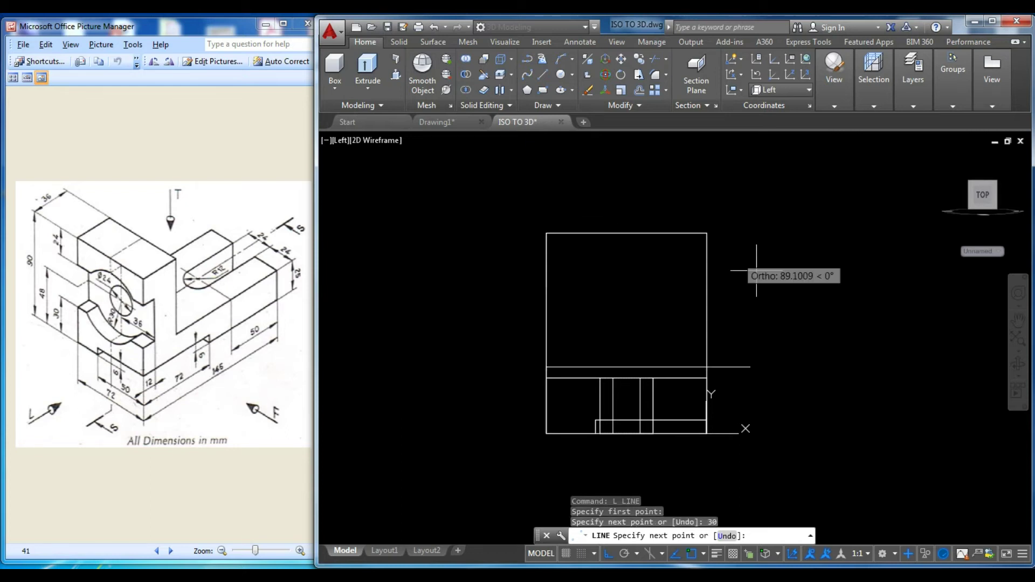
pyautogui.click(827, 295)
pyautogui.press('Escape')
pyautogui.press('Escape')
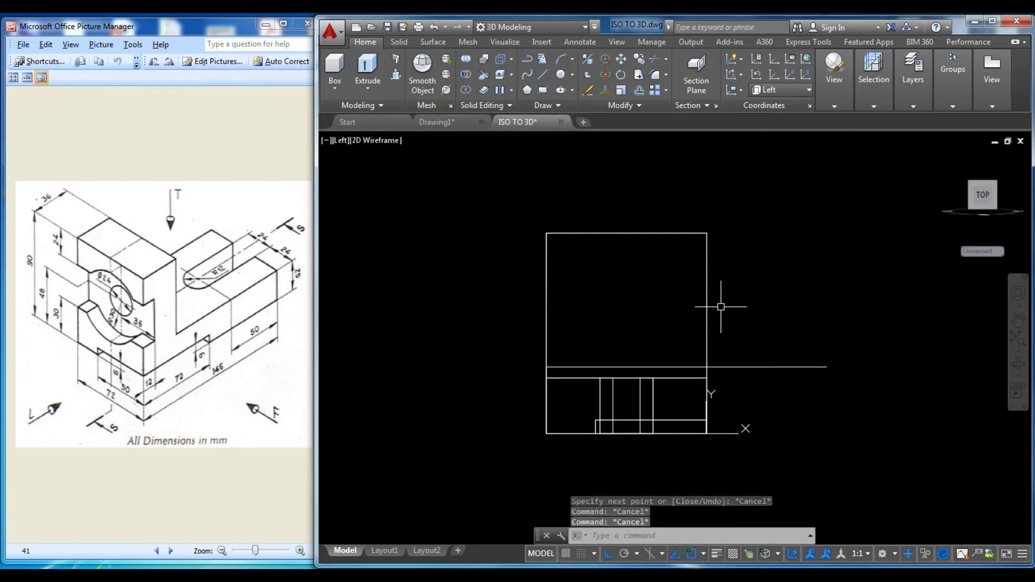
# Step: Draw a second guide line 24 units down from the top-left corner, then return to 3D
pyautogui.write('l')
pyautogui.press('Return')
pyautogui.click(546, 233)
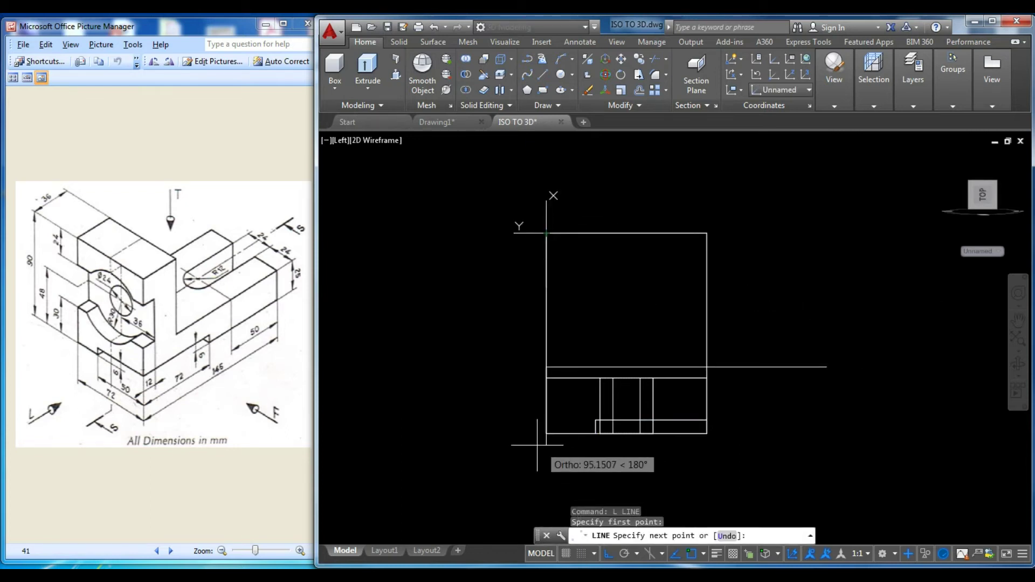
pyautogui.write('24')
pyautogui.press('Return')
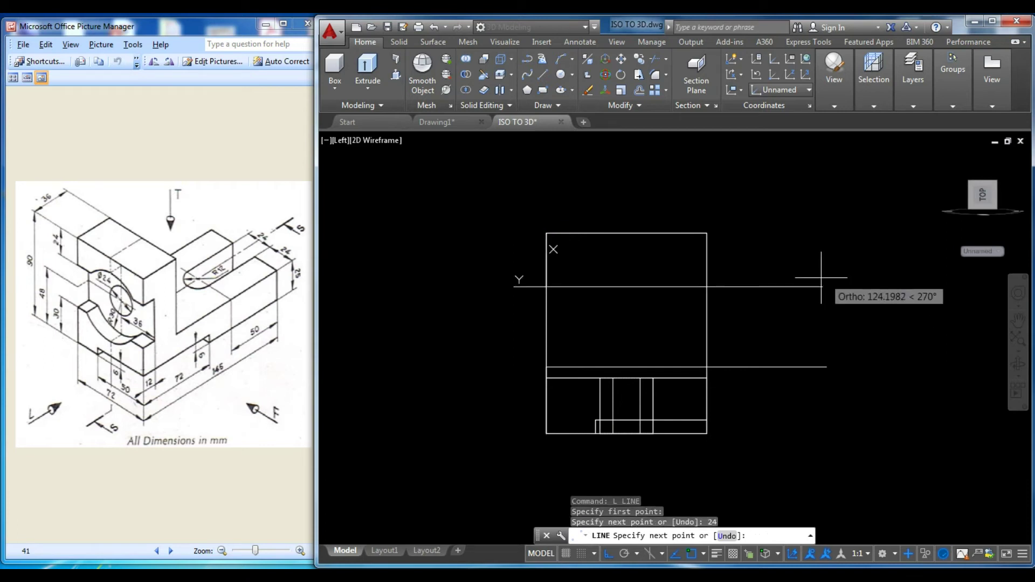
pyautogui.click(825, 280)
pyautogui.press('Escape')
pyautogui.keyDown('shift'); pyautogui.moveTo(762, 327); pyautogui.dragTo(712, 360, button='middle'); pyautogui.keyUp('shift')
pyautogui.moveTo(843, 384)
pyautogui.keyDown('shift'); pyautogui.mouseDown(button='middle')
pyautogui.moveTo(839, 338)
pyautogui.moveTo(832, 343)
pyautogui.mouseUp(button='middle'); pyautogui.keyUp('shift')
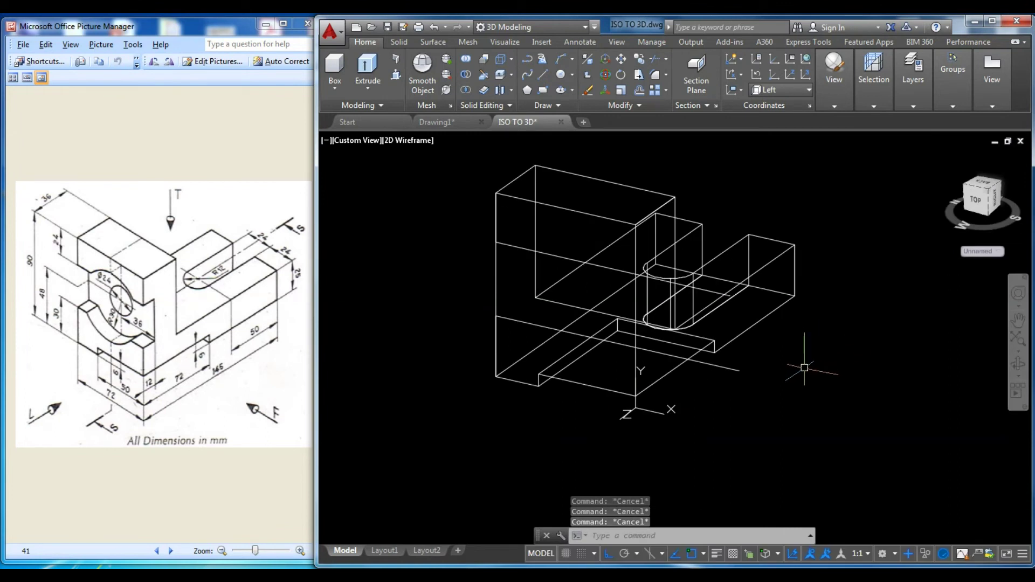
pyautogui.keyDown('ctrl'); pyautogui.click(635, 305); pyautogui.keyUp('ctrl')
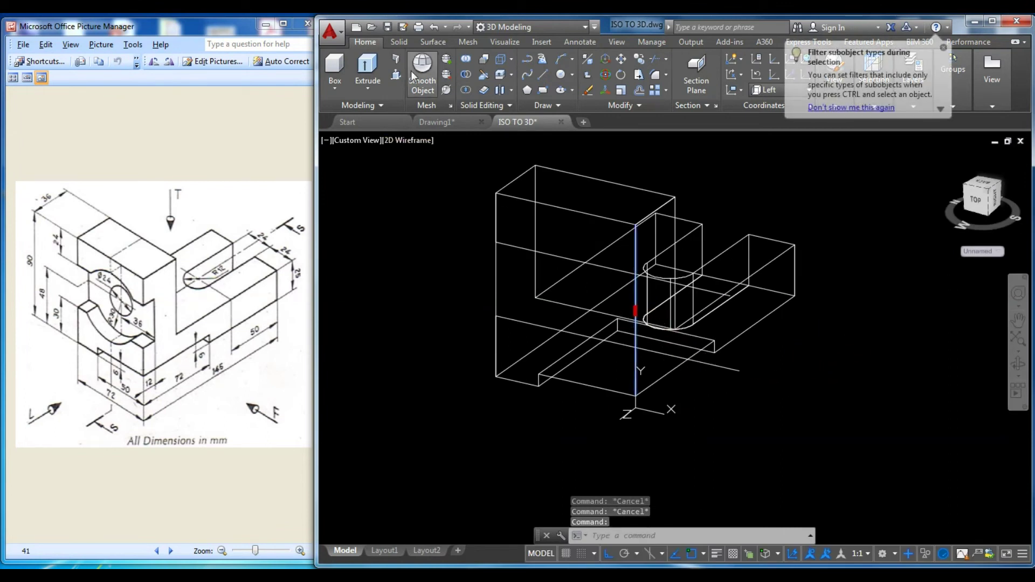
pyautogui.write('tr')
pyautogui.press('Return')
pyautogui.press('Return')
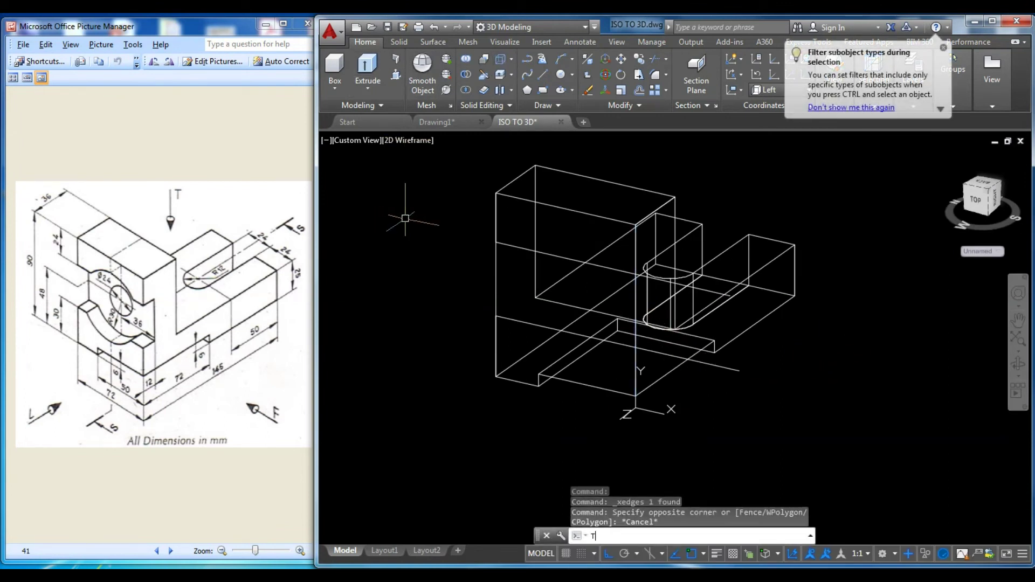
pyautogui.click(655, 279)
pyautogui.click(653, 277)
pyautogui.press('Escape')
pyautogui.moveTo(651, 283)
pyautogui.keyDown('shift'); pyautogui.mouseDown(button='middle')
pyautogui.moveTo(565, 362)
pyautogui.moveTo(549, 357)
pyautogui.mouseUp(button='middle'); pyautogui.keyUp('shift')
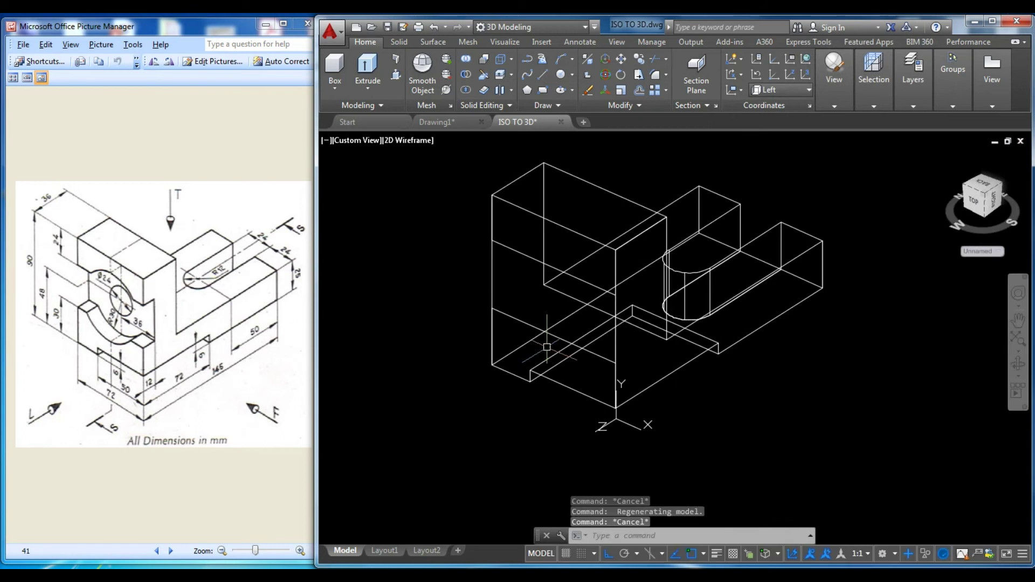
pyautogui.write('l')
pyautogui.press('Return')
# Step: Draw a radius-12 circle on the upright block's side face
pyautogui.click(554, 268)
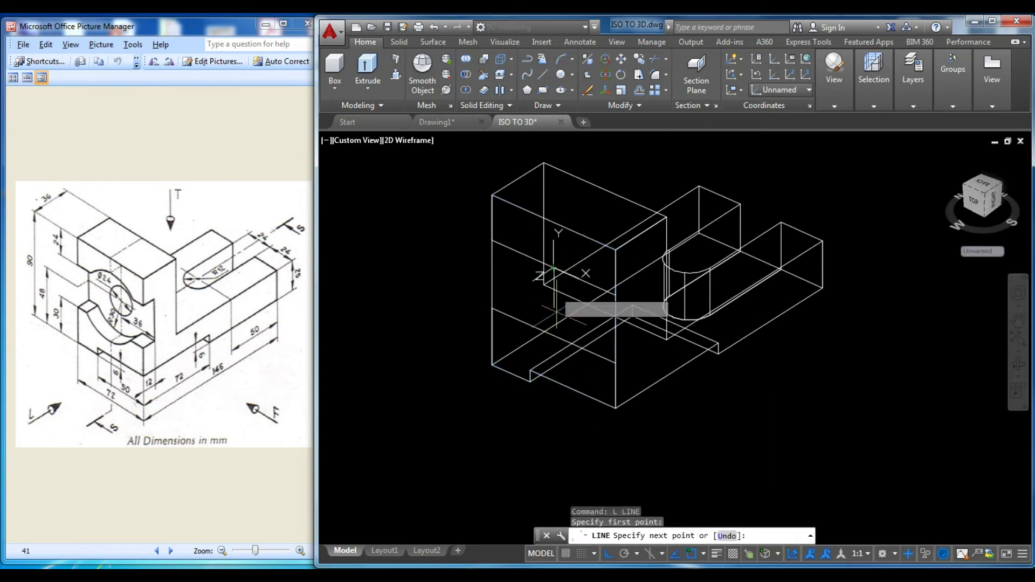
pyautogui.press('Escape')
pyautogui.press('Escape')
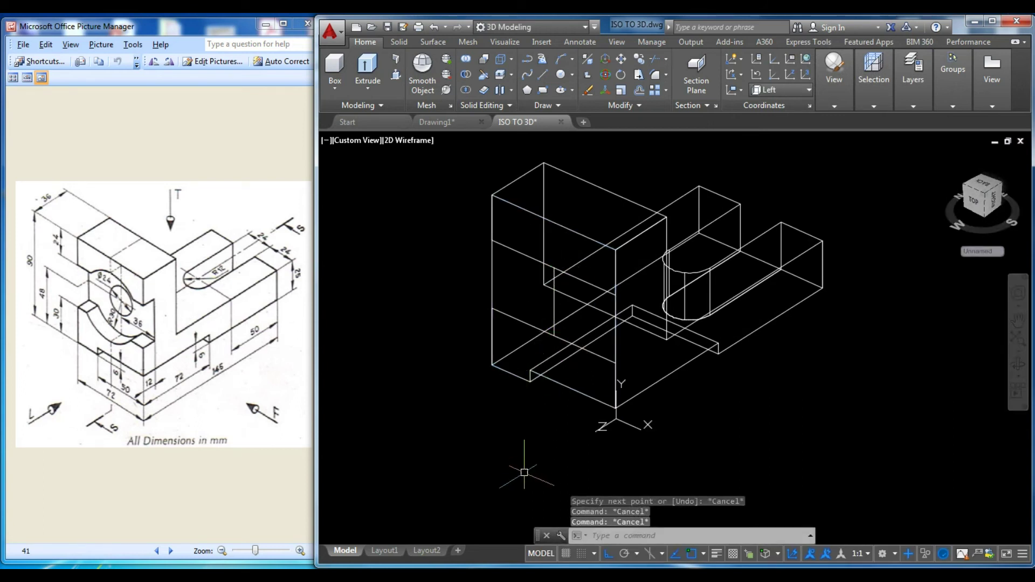
pyautogui.write('C')
pyautogui.press('Return')
pyautogui.click(553, 302)
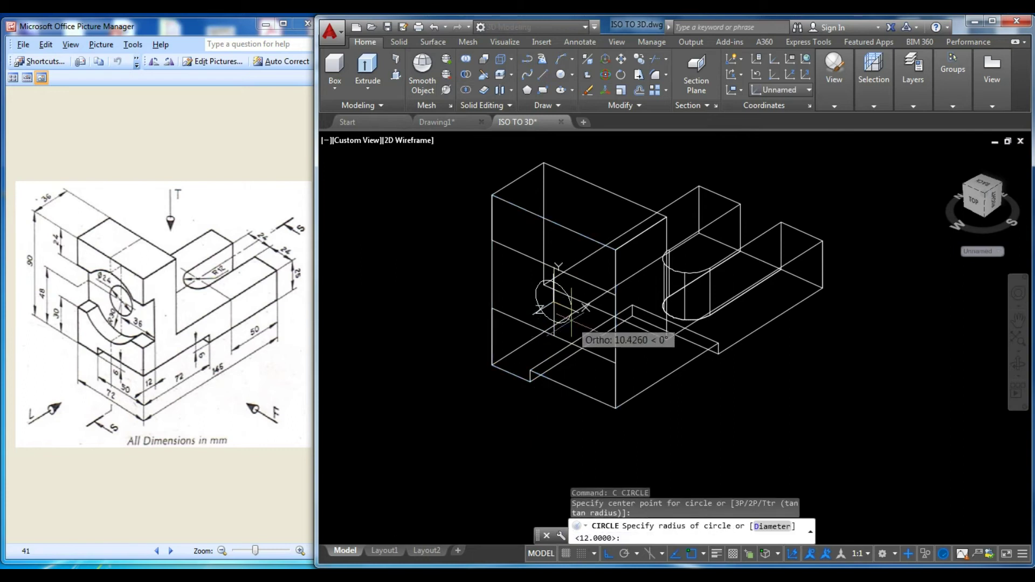
pyautogui.write('12')
pyautogui.press('Return')
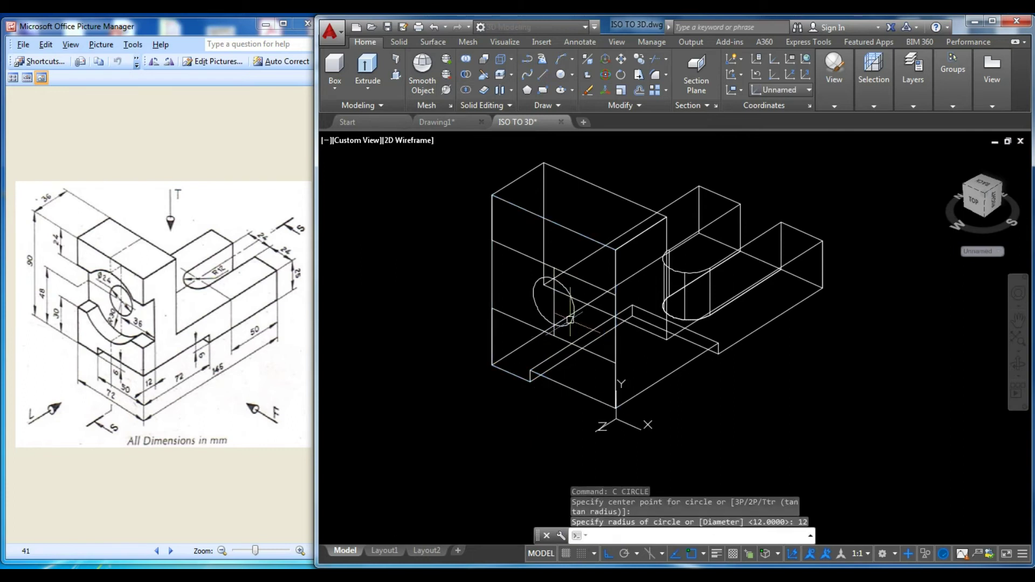
# Step: Press-pull the regions around the circle 12 units into the block
pyautogui.click(396, 75)
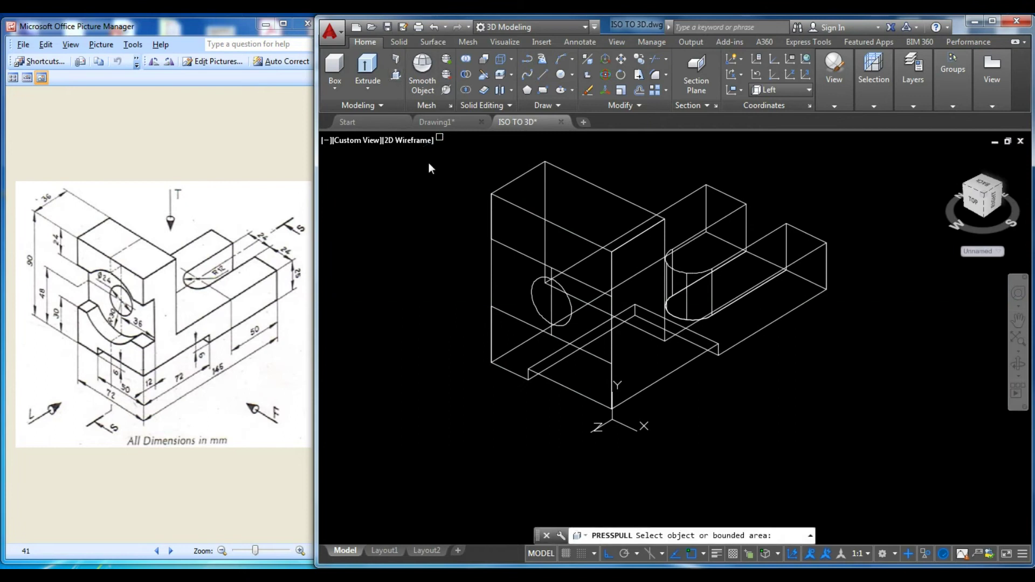
pyautogui.click(512, 280)
pyautogui.write('-12')
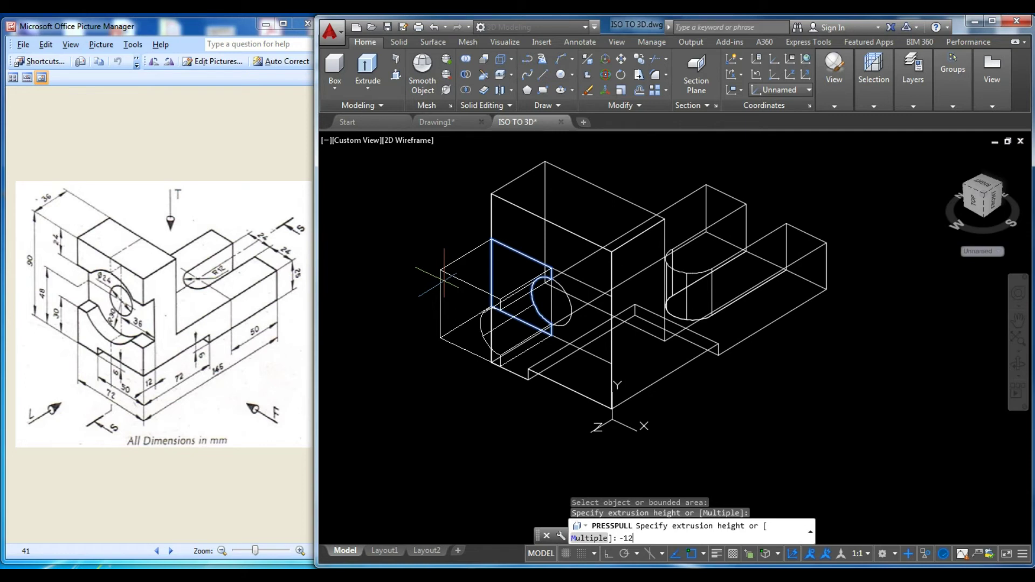
pyautogui.press('Return')
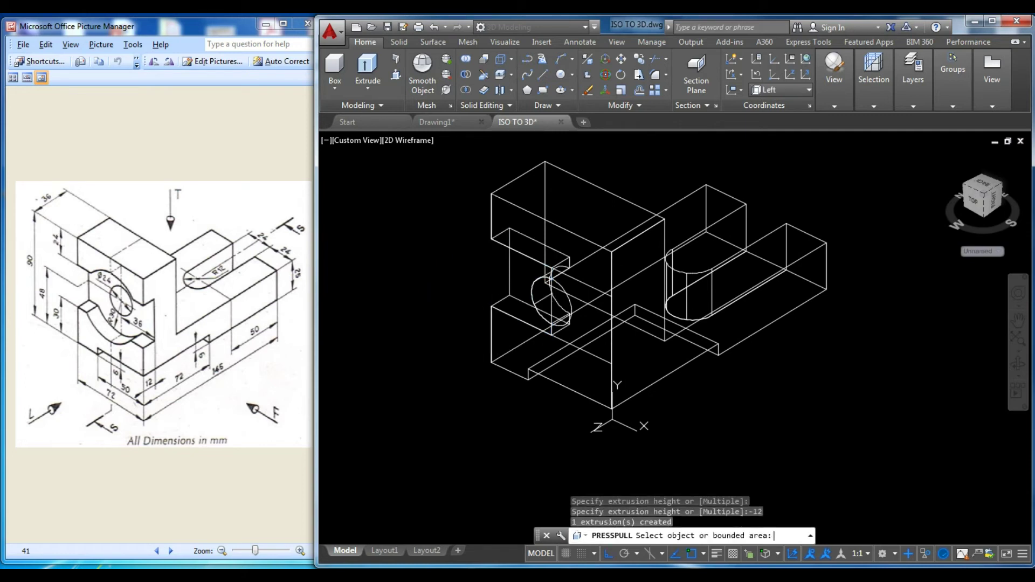
pyautogui.press('Return')
pyautogui.press('Return')
pyautogui.click(558, 323)
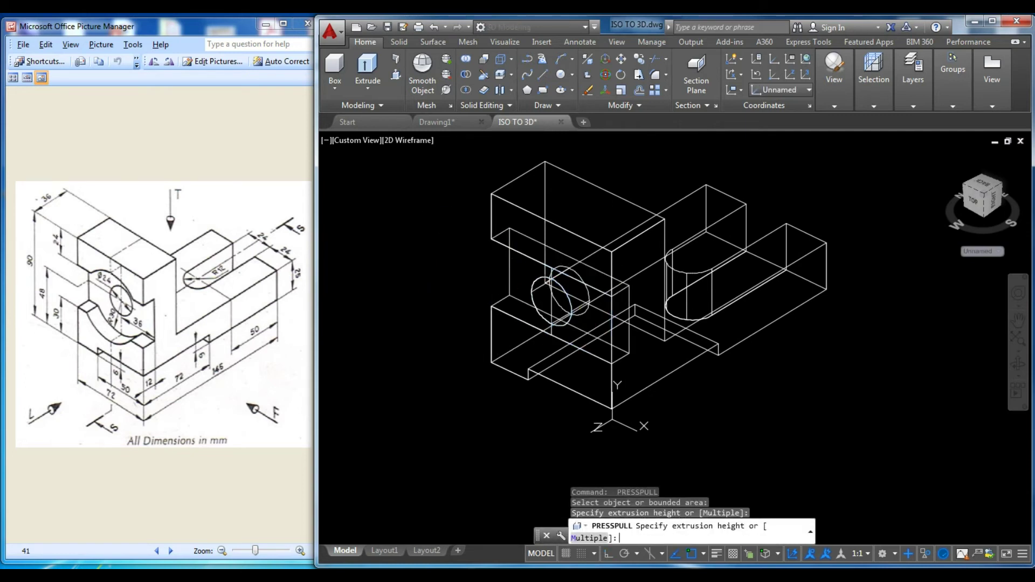
pyautogui.click(558, 323)
pyautogui.keyDown('shift'); pyautogui.moveTo(558, 323); pyautogui.dragTo(516, 319, button='middle'); pyautogui.keyUp('shift')
# Step: Erase the stray vertical edge on the upright's side
pyautogui.press('Escape')
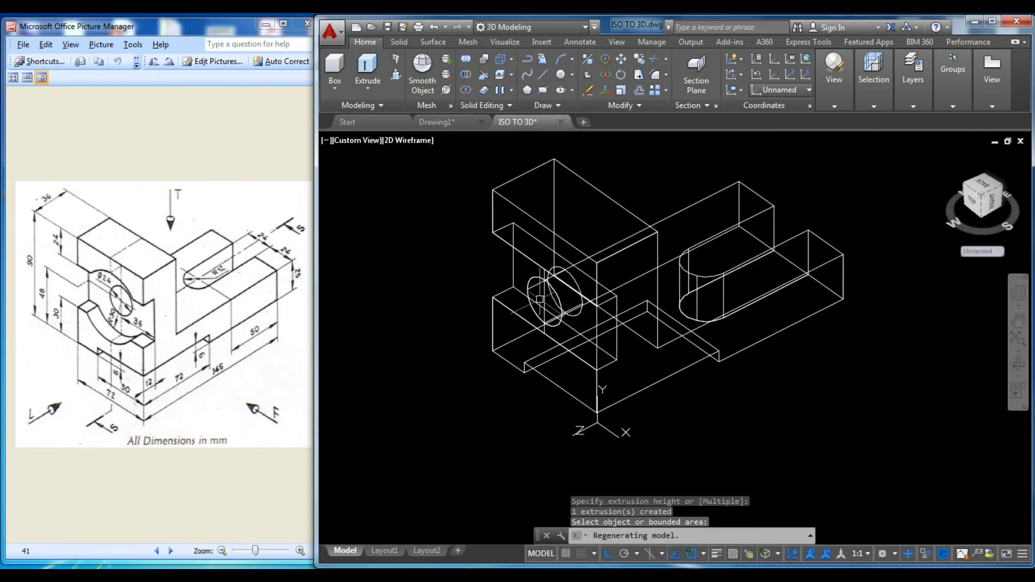
pyautogui.scroll(5, 524, 311)
pyautogui.click(520, 314)
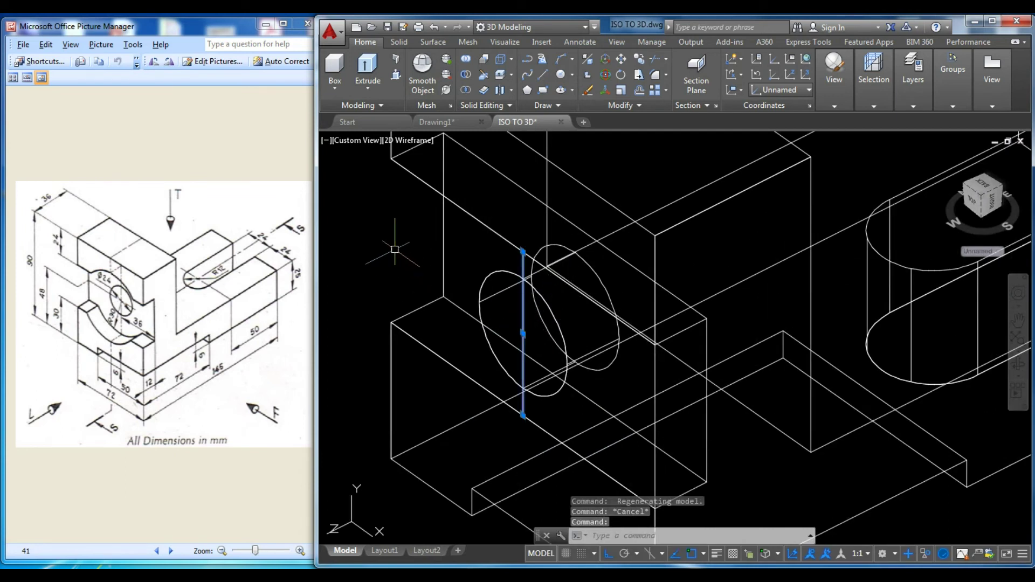
pyautogui.write('e')
pyautogui.press('Return')
pyautogui.press('Escape')
# Step: Press-pull the circle out into a cylinder for the hole
pyautogui.click(399, 73)
pyautogui.click(504, 337)
pyautogui.click(609, 310)
pyautogui.moveTo(606, 311)
pyautogui.keyDown('shift'); pyautogui.mouseDown(button='middle')
pyautogui.moveTo(694, 289)
pyautogui.moveTo(636, 323)
pyautogui.moveTo(589, 293)
pyautogui.moveTo(654, 296)
pyautogui.mouseUp(button='middle'); pyautogui.keyUp('shift')
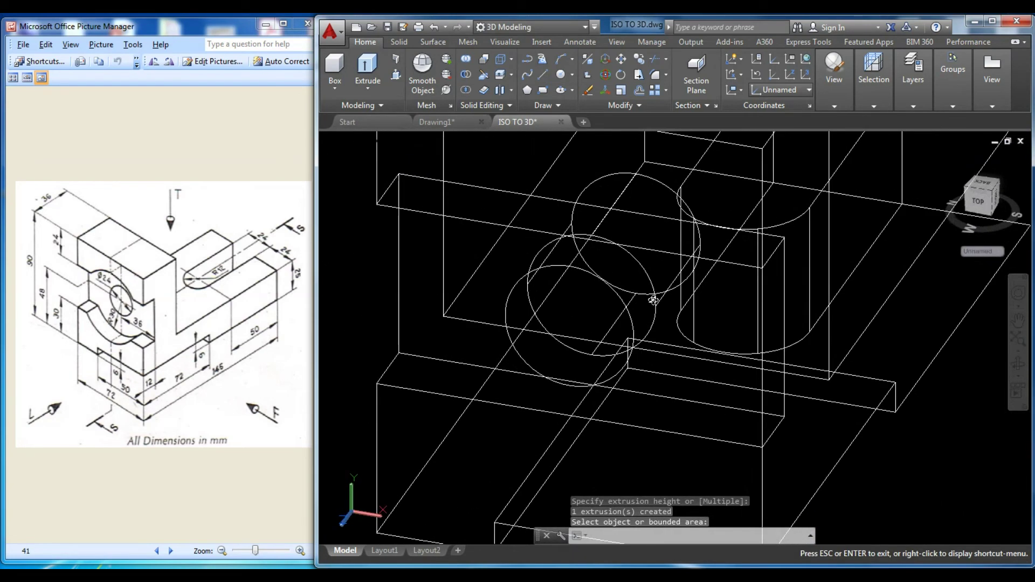
pyautogui.press('Escape')
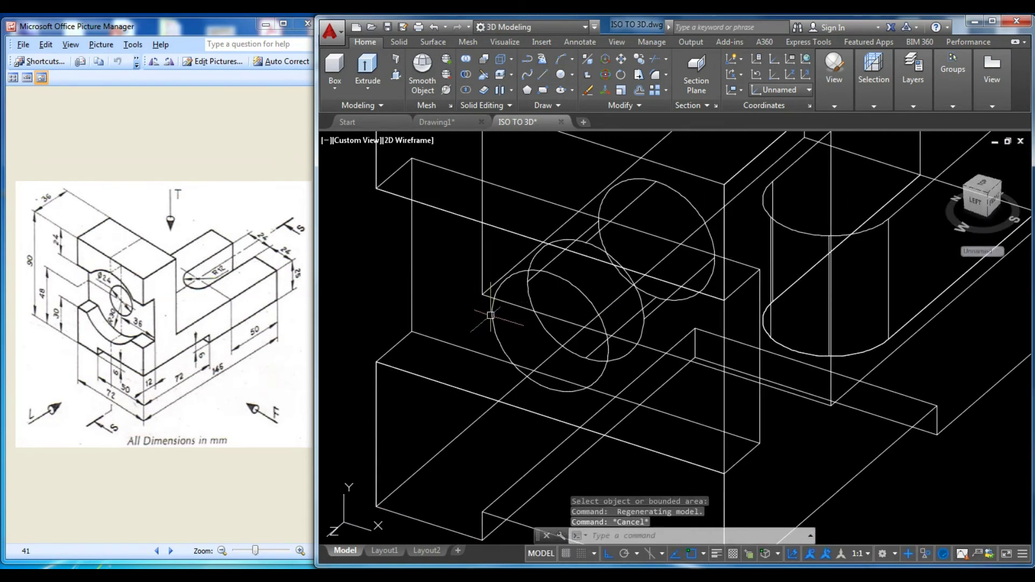
# Step: Erase the leftover front circle
pyautogui.click(492, 318)
pyautogui.write('e')
pyautogui.press('Return')
pyautogui.scroll(-5, 550, 302)
pyautogui.moveTo(549, 302)
pyautogui.keyDown('shift'); pyautogui.mouseDown(button='middle')
pyautogui.moveTo(550, 286)
pyautogui.moveTo(535, 303)
pyautogui.mouseUp(button='middle'); pyautogui.keyUp('shift')
pyautogui.scroll(6, 534, 303)
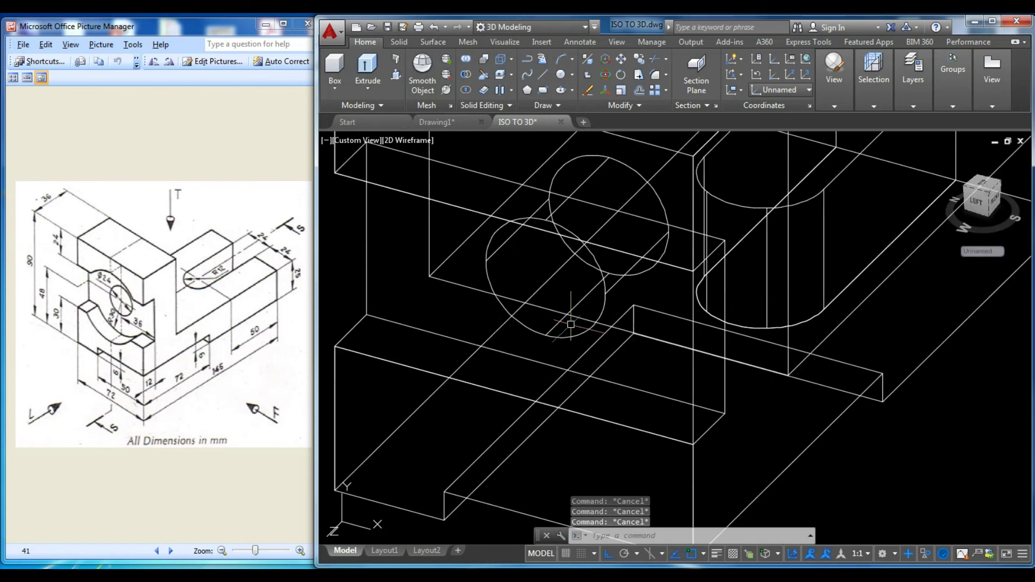
pyautogui.scroll(-2, 570, 324)
# Step: Draw a radius-30 circle centred on the block's edge quadrant
pyautogui.write('c')
pyautogui.press('Return')
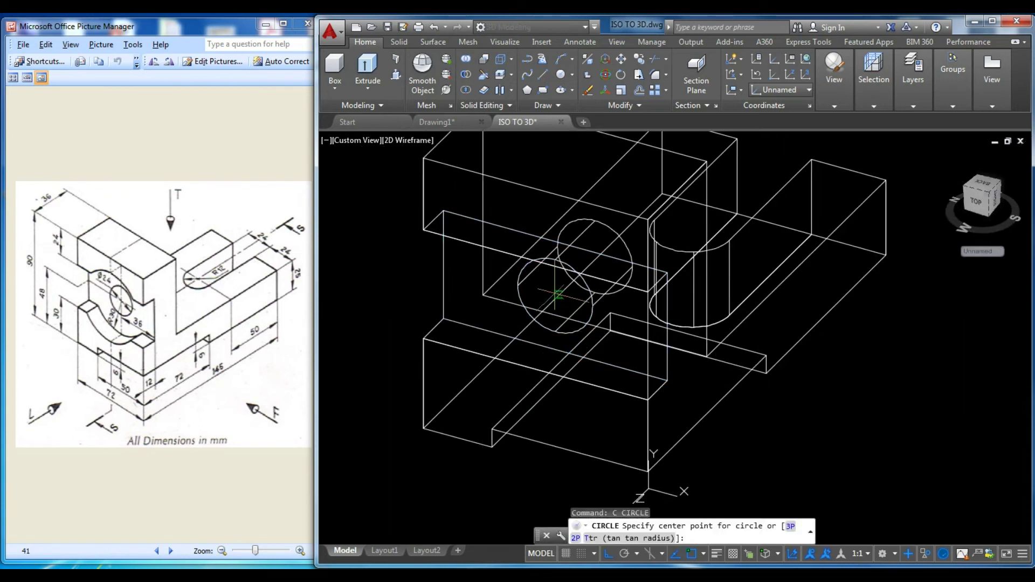
pyautogui.click(555, 289)
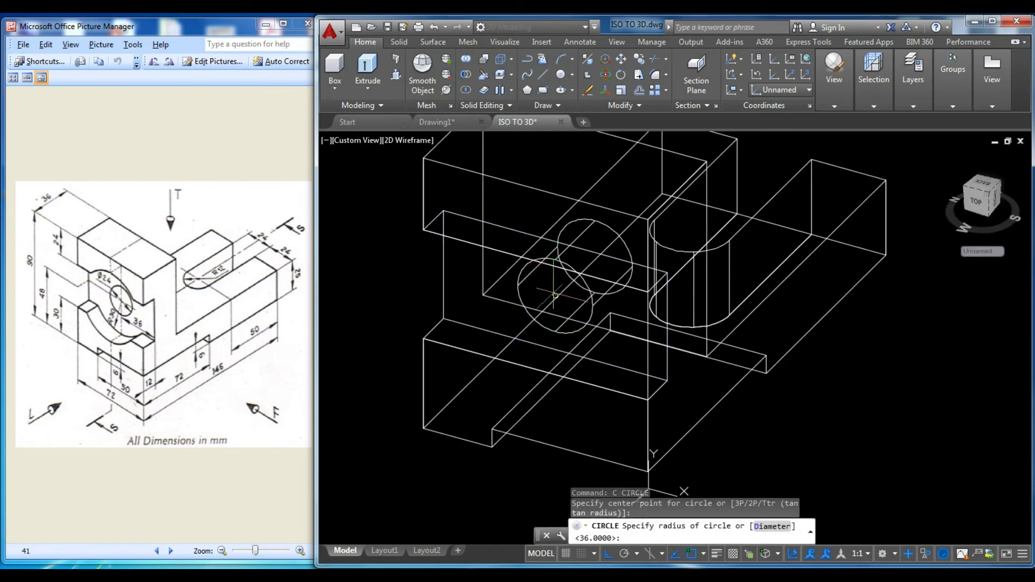
pyautogui.write('30')
pyautogui.press('Return')
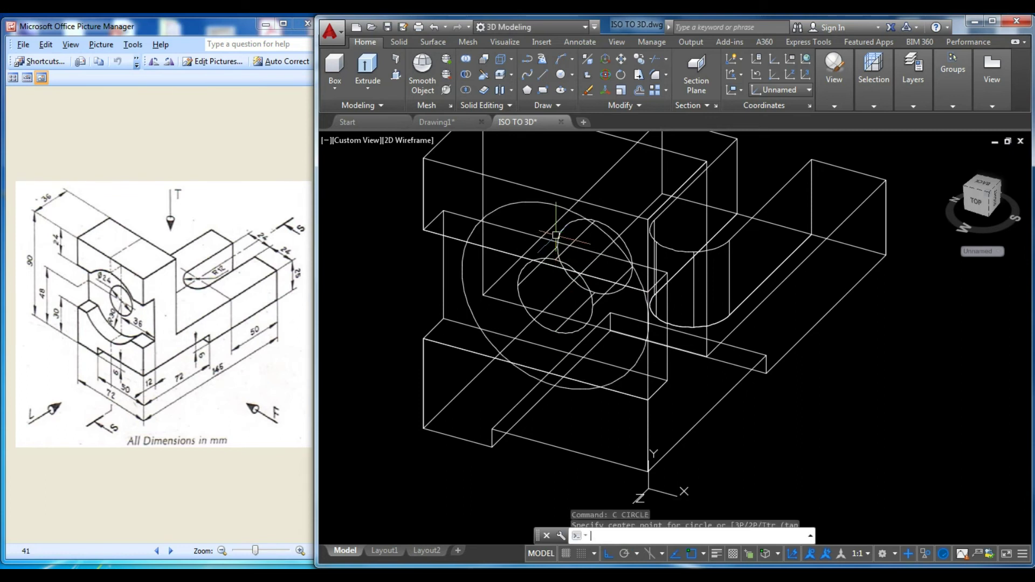
pyautogui.press('Escape')
pyautogui.moveTo(555, 240)
pyautogui.keyDown('shift'); pyautogui.mouseDown(button='middle')
pyautogui.moveTo(602, 323)
pyautogui.moveTo(437, 272)
pyautogui.mouseUp(button='middle'); pyautogui.keyUp('shift')
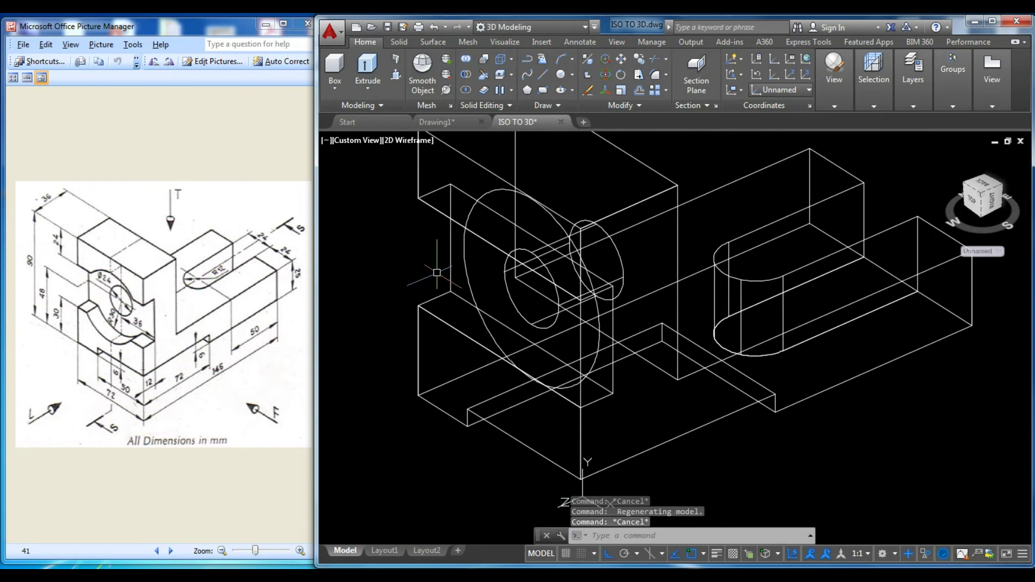
# Step: Extrude the radius-30 circle leftward into a cylinder overlapping the block
pyautogui.click(467, 269)
pyautogui.click(377, 68)
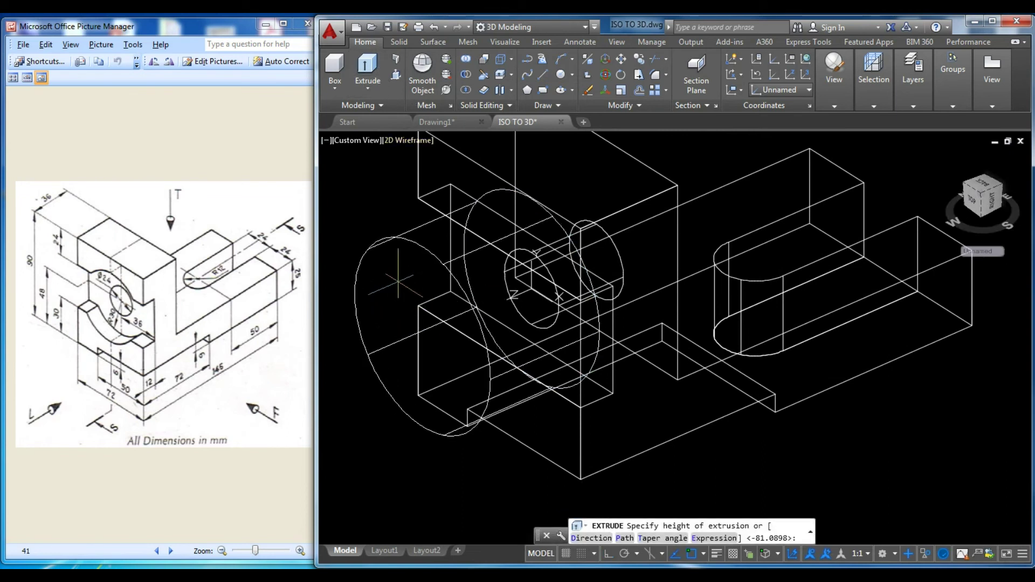
pyautogui.click(409, 259)
pyautogui.press('Escape')
pyautogui.press('Escape')
pyautogui.click(465, 79)
# Step: Subtract the radius-30 cylinder from the block to carve the semicircular cutout
pyautogui.click(711, 397)
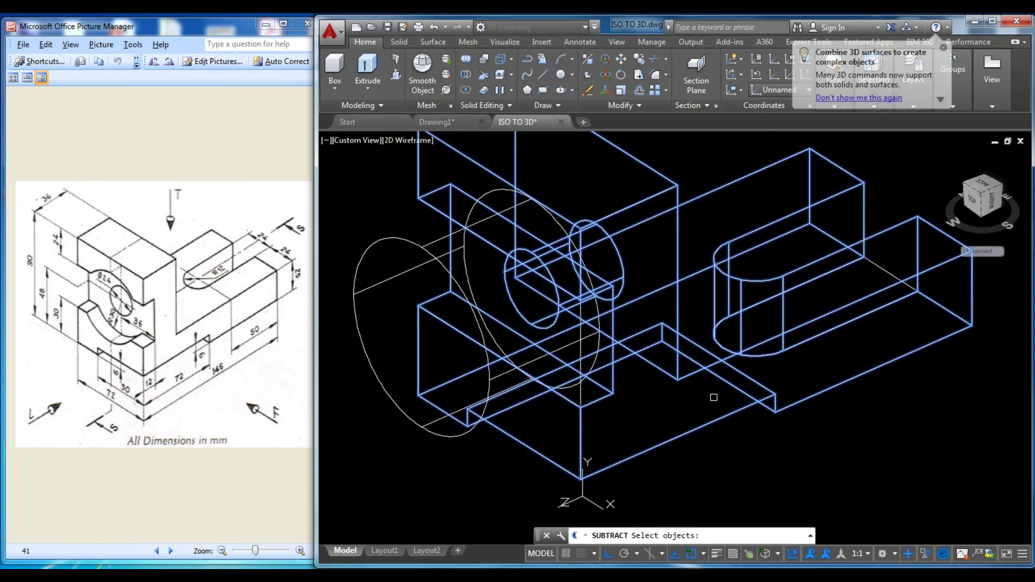
pyautogui.press('Return')
pyautogui.moveTo(432, 474); pyautogui.dragTo(409, 405)
pyautogui.press('Return')
pyautogui.press('Escape')
pyautogui.keyDown('shift'); pyautogui.moveTo(492, 393); pyautogui.dragTo(674, 147, button='middle'); pyautogui.keyUp('shift')
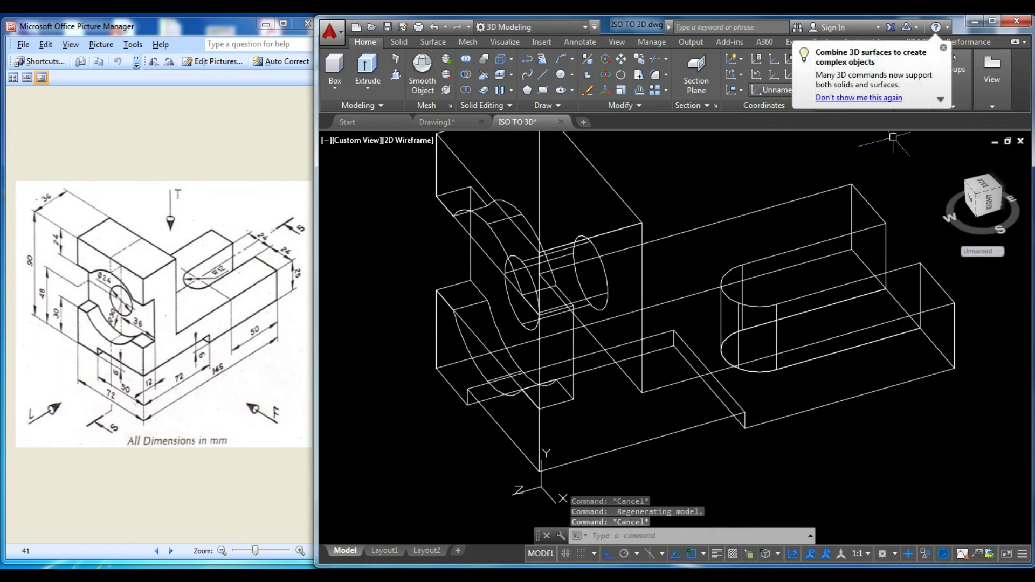
# Step: Maximize the AutoCAD window to full screen
pyautogui.click(992, 20)
pyautogui.scroll(-1, 781, 243)
pyautogui.scroll(1, 485, 312)
pyautogui.scroll(1, 468, 321)
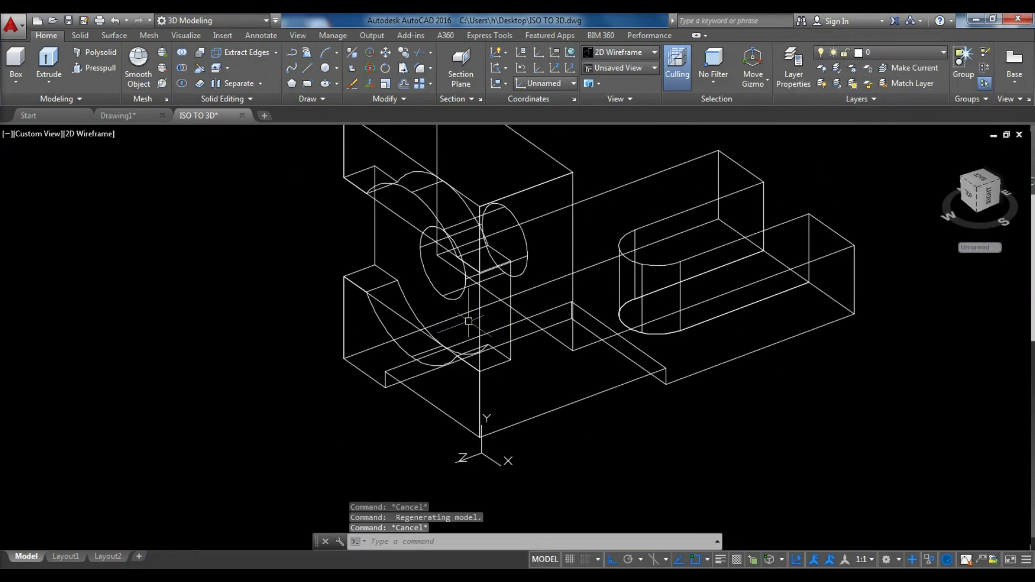
# Step: Erase the leftover construction arc and diagonal line
pyautogui.click(404, 324)
pyautogui.write('e')
pyautogui.press('Return')
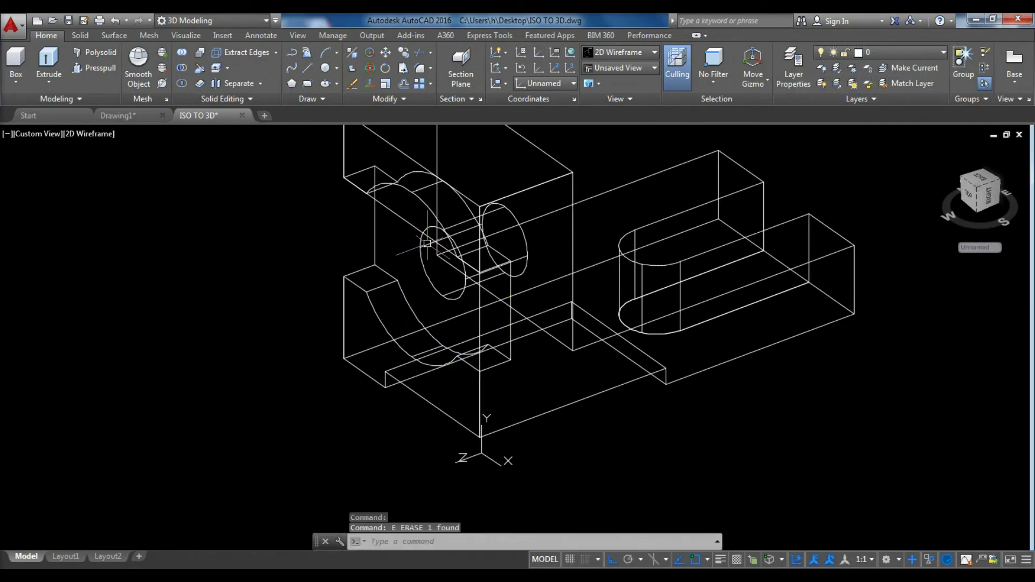
pyautogui.press('Return')
pyautogui.scroll(-5, 440, 217)
pyautogui.press('Escape')
# Step: Window-select the remaining stray edges and erase them
pyautogui.click(381, 180)
pyautogui.click(619, 342)
pyautogui.scroll(3, 587, 261)
pyautogui.click(531, 295)
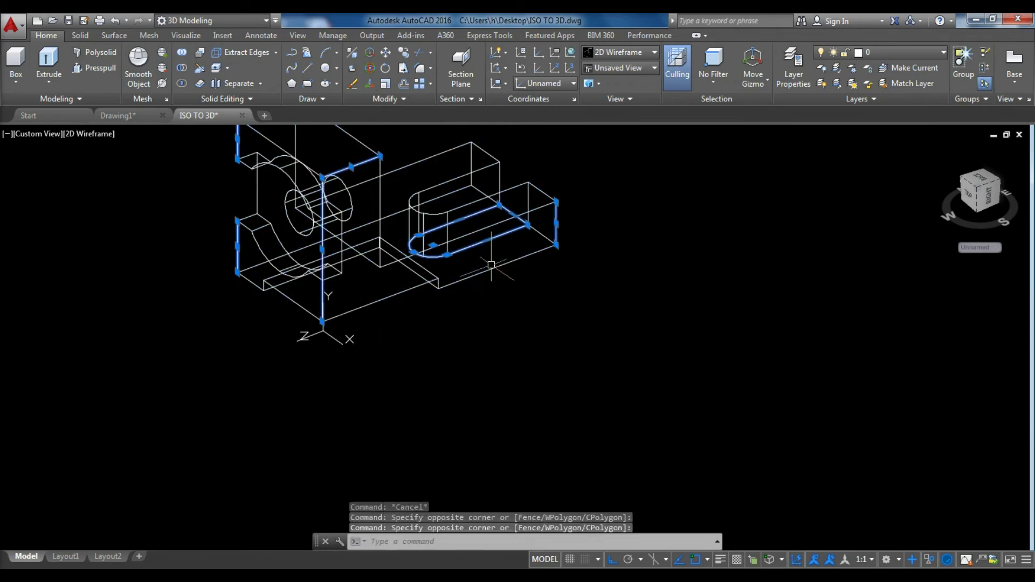
pyautogui.write('e')
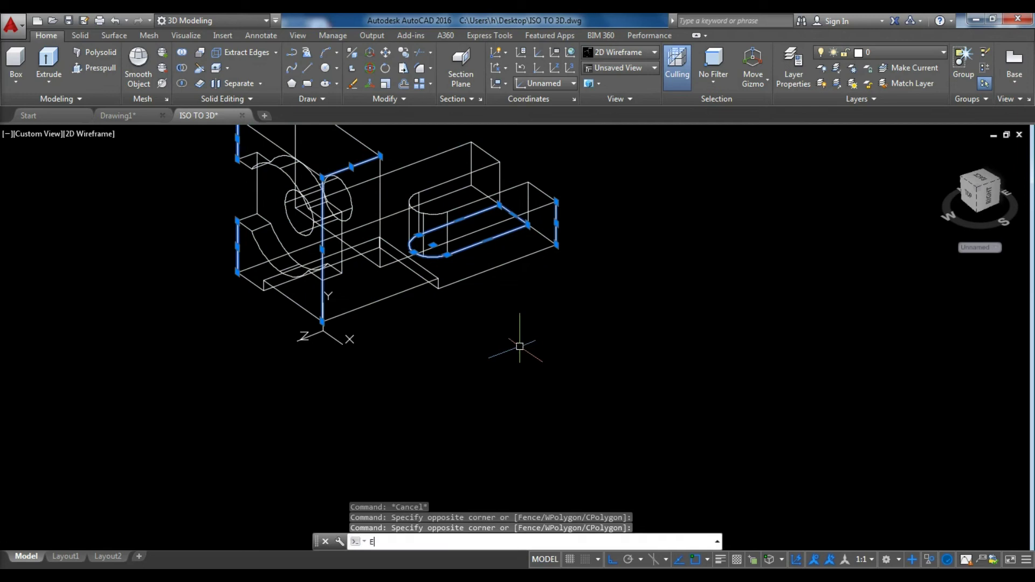
pyautogui.press('Return')
pyautogui.press('Escape')
pyautogui.press('Escape')
pyautogui.press('Escape')
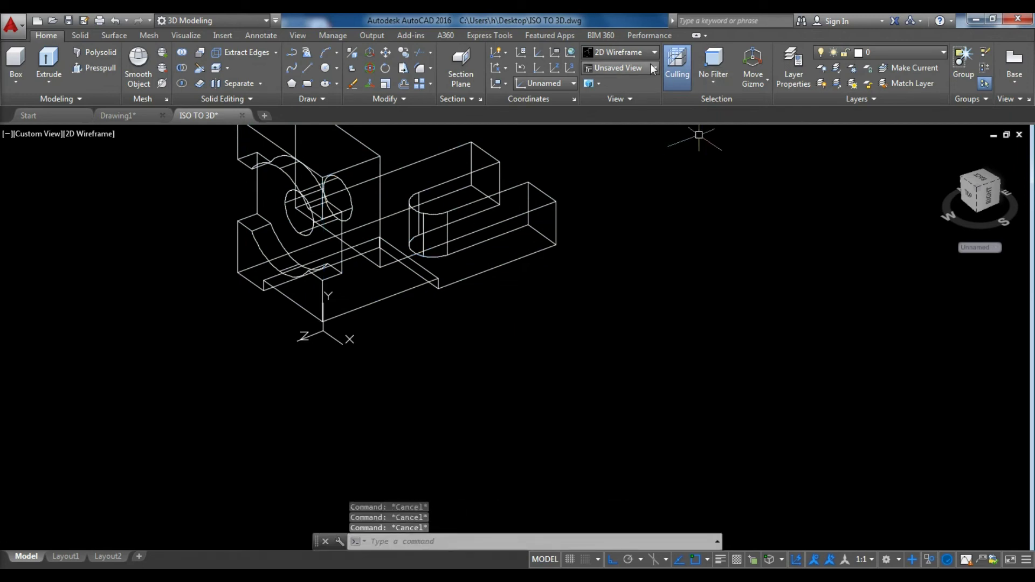
pyautogui.click(654, 51)
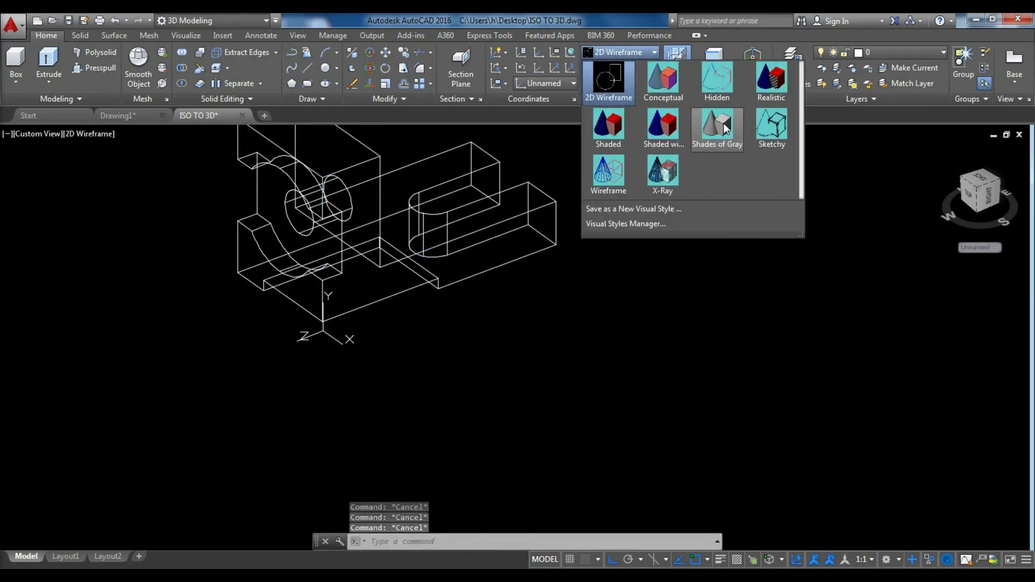
# Step: Shade the model in Shades of Gray, orbit to the reference view, and restore the window
pyautogui.click(725, 127)
pyautogui.moveTo(459, 321)
pyautogui.keyDown('shift'); pyautogui.mouseDown(button='middle')
pyautogui.moveTo(480, 330)
pyautogui.moveTo(419, 203)
pyautogui.moveTo(420, 307)
pyautogui.moveTo(485, 269)
pyautogui.moveTo(573, 240)
pyautogui.moveTo(508, 266)
pyautogui.mouseUp(button='middle'); pyautogui.keyUp('shift')
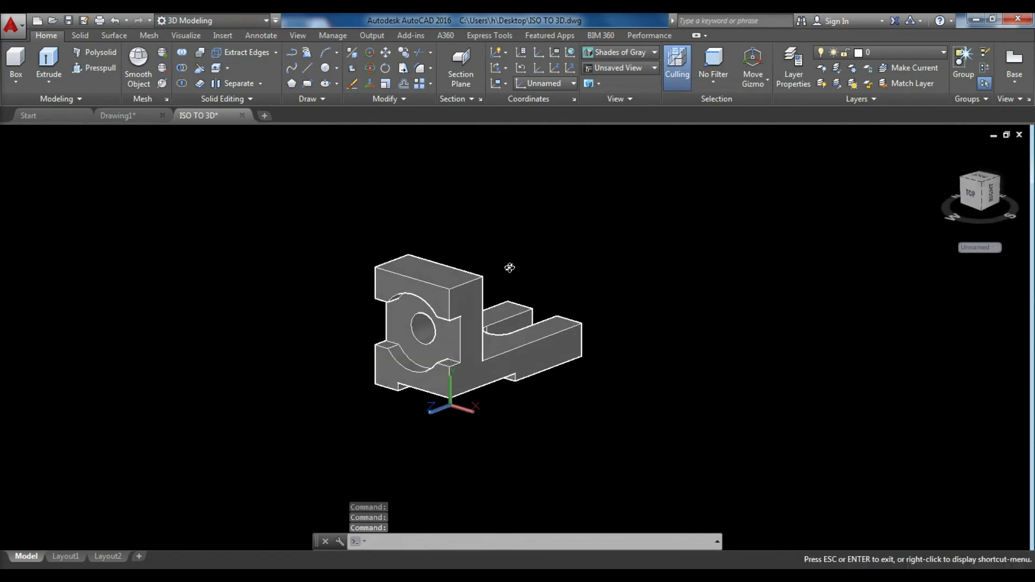
pyautogui.scroll(4, 471, 377)
pyautogui.keyDown('shift'); pyautogui.moveTo(472, 377); pyautogui.dragTo(620, 294, button='middle'); pyautogui.keyUp('shift')
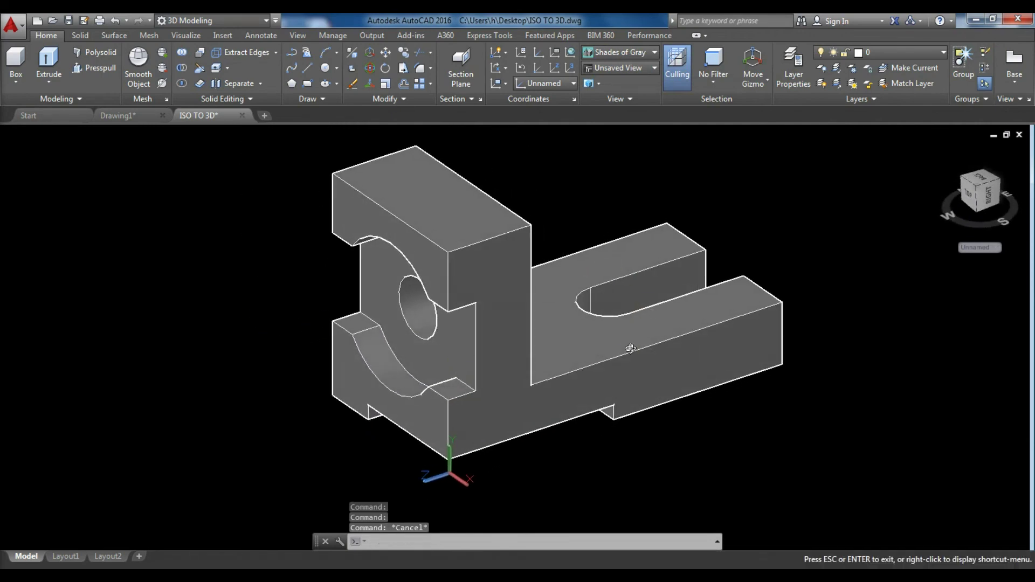
pyautogui.keyDown('shift'); pyautogui.moveTo(628, 347); pyautogui.dragTo(632, 356, button='middle'); pyautogui.keyUp('shift')
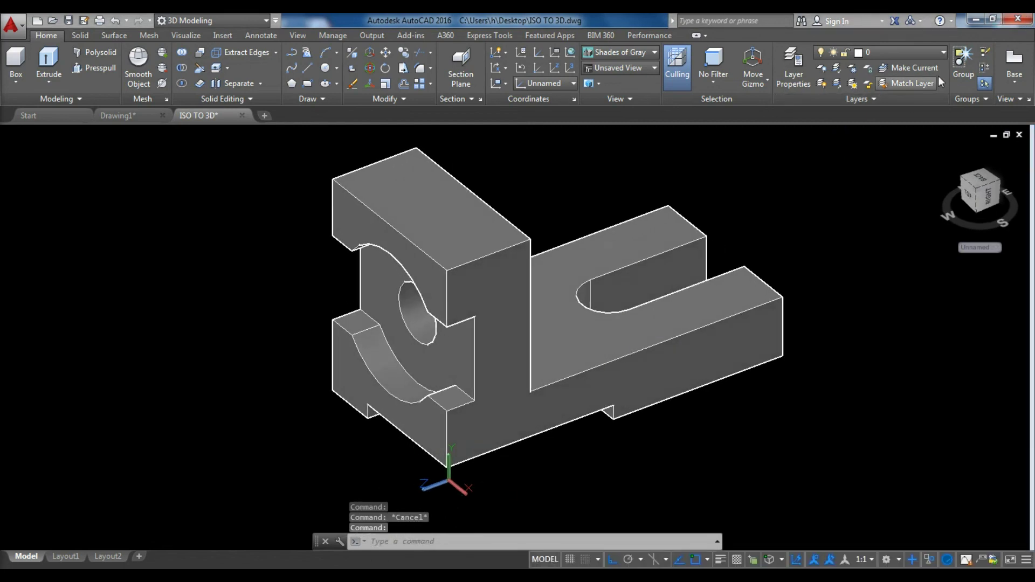
pyautogui.click(988, 19)
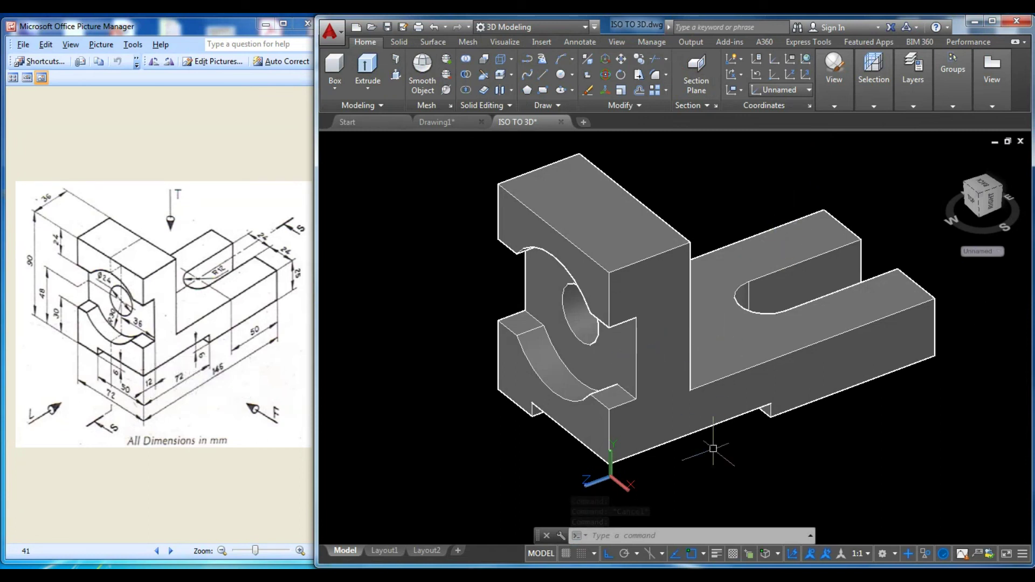
# Step: Switch the model's visual style to Realistic
pyautogui.moveTo(655, 387)
pyautogui.keyDown('shift'); pyautogui.mouseDown(button='middle')
pyautogui.moveTo(673, 330)
pyautogui.moveTo(656, 354)
pyautogui.moveTo(620, 363)
pyautogui.moveTo(695, 353)
pyautogui.moveTo(734, 369)
pyautogui.moveTo(610, 376)
pyautogui.moveTo(479, 358)
pyautogui.moveTo(460, 303)
pyautogui.moveTo(615, 297)
pyautogui.moveTo(688, 363)
pyautogui.mouseUp(button='middle'); pyautogui.keyUp('shift')
pyautogui.click(835, 75)
pyautogui.click(833, 104)
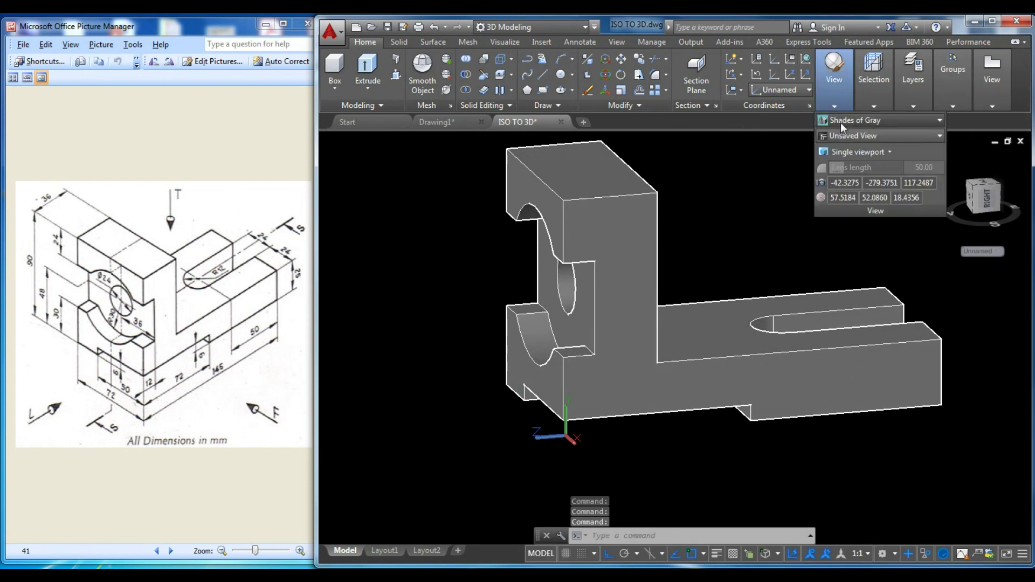
pyautogui.click(840, 122)
pyautogui.click(1010, 153)
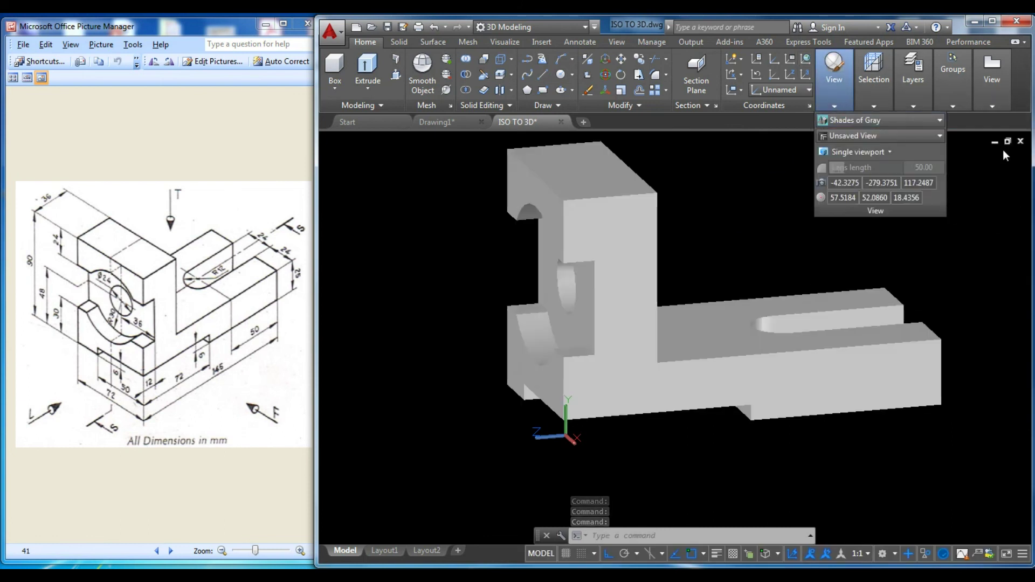
pyautogui.moveTo(707, 218)
pyautogui.keyDown('shift'); pyautogui.mouseDown(button='middle')
pyautogui.moveTo(771, 256)
pyautogui.moveTo(744, 238)
pyautogui.mouseUp(button='middle'); pyautogui.keyUp('shift')
# Step: Switch to Shaded with Edges and orbit to match the reference isometric view
pyautogui.click(830, 105)
pyautogui.click(833, 105)
pyautogui.click(863, 120)
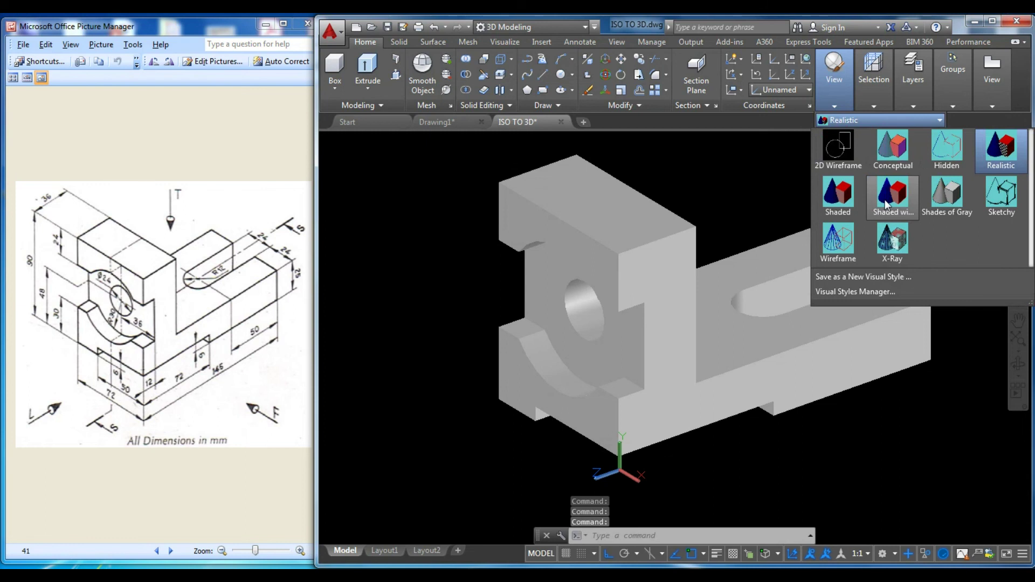
pyautogui.click(884, 200)
pyautogui.moveTo(716, 243)
pyautogui.keyDown('shift'); pyautogui.mouseDown(button='middle')
pyautogui.moveTo(794, 267)
pyautogui.moveTo(765, 323)
pyautogui.moveTo(717, 334)
pyautogui.mouseUp(button='middle'); pyautogui.keyUp('shift')
pyautogui.scroll(3, 762, 351)
pyautogui.scroll(-4, 712, 337)
pyautogui.scroll(3, 711, 338)
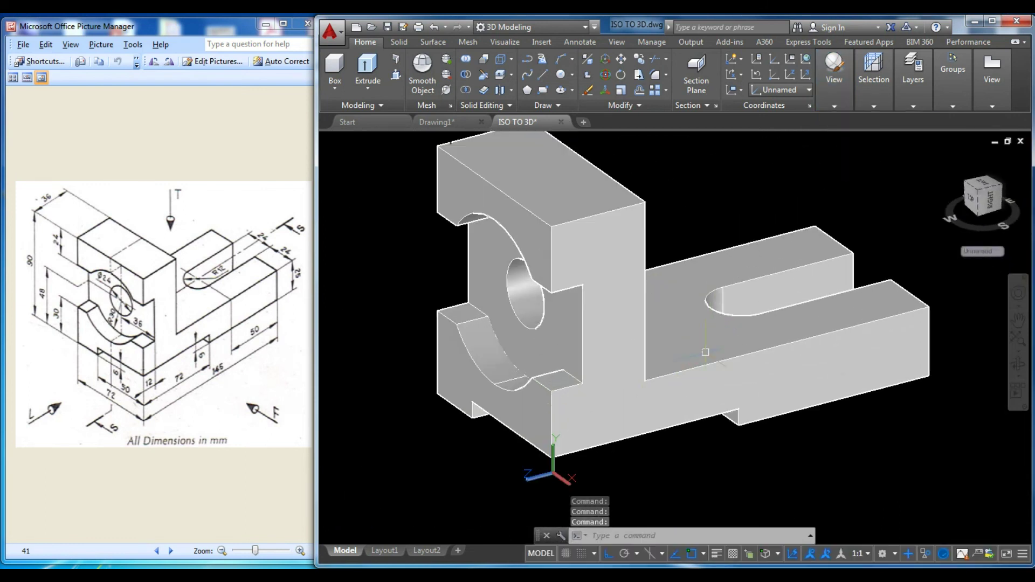